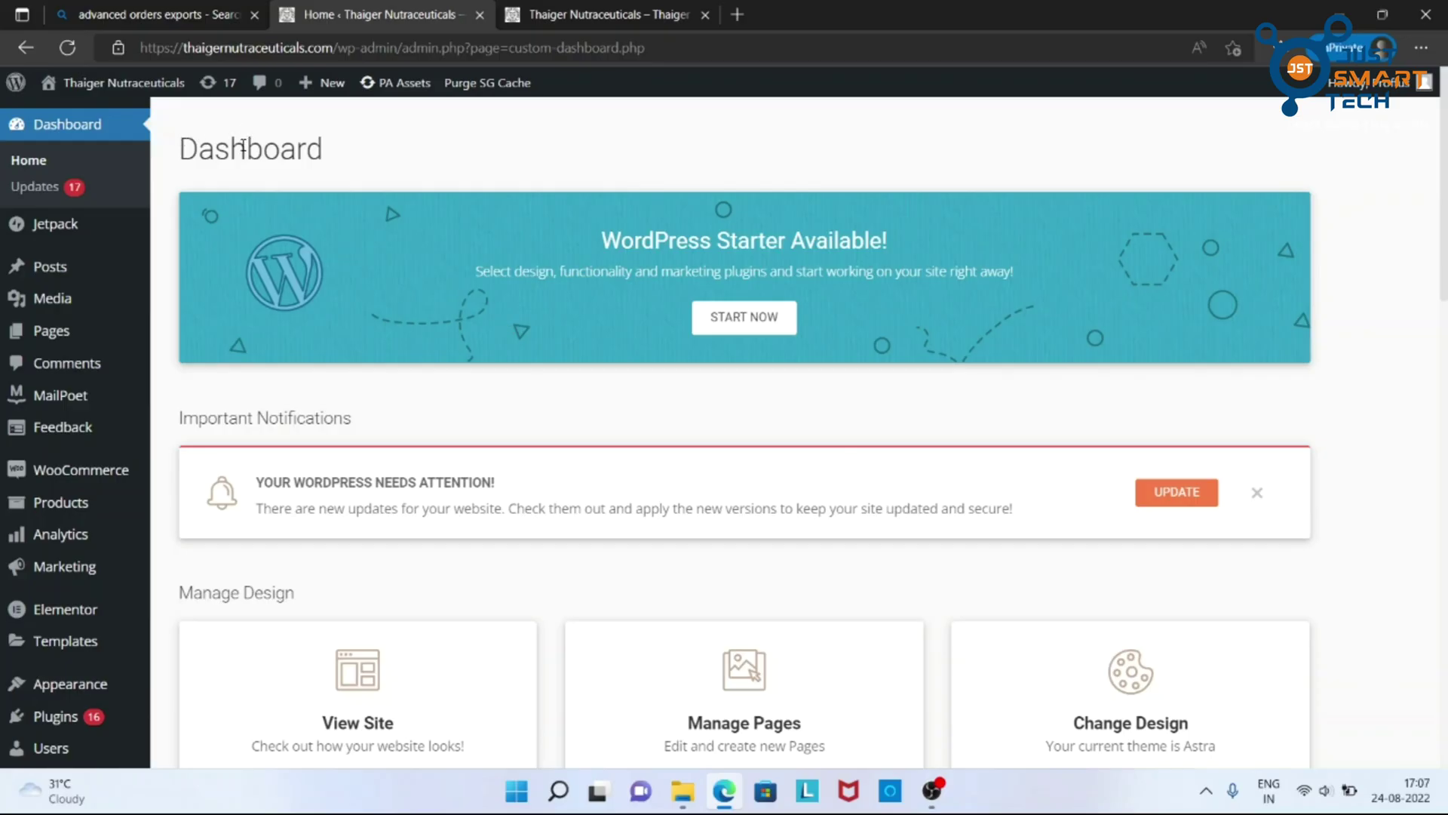
From the Dashboard sidebar, bring up the browser link menu for Plugins > Add New.
double_click(248, 140)
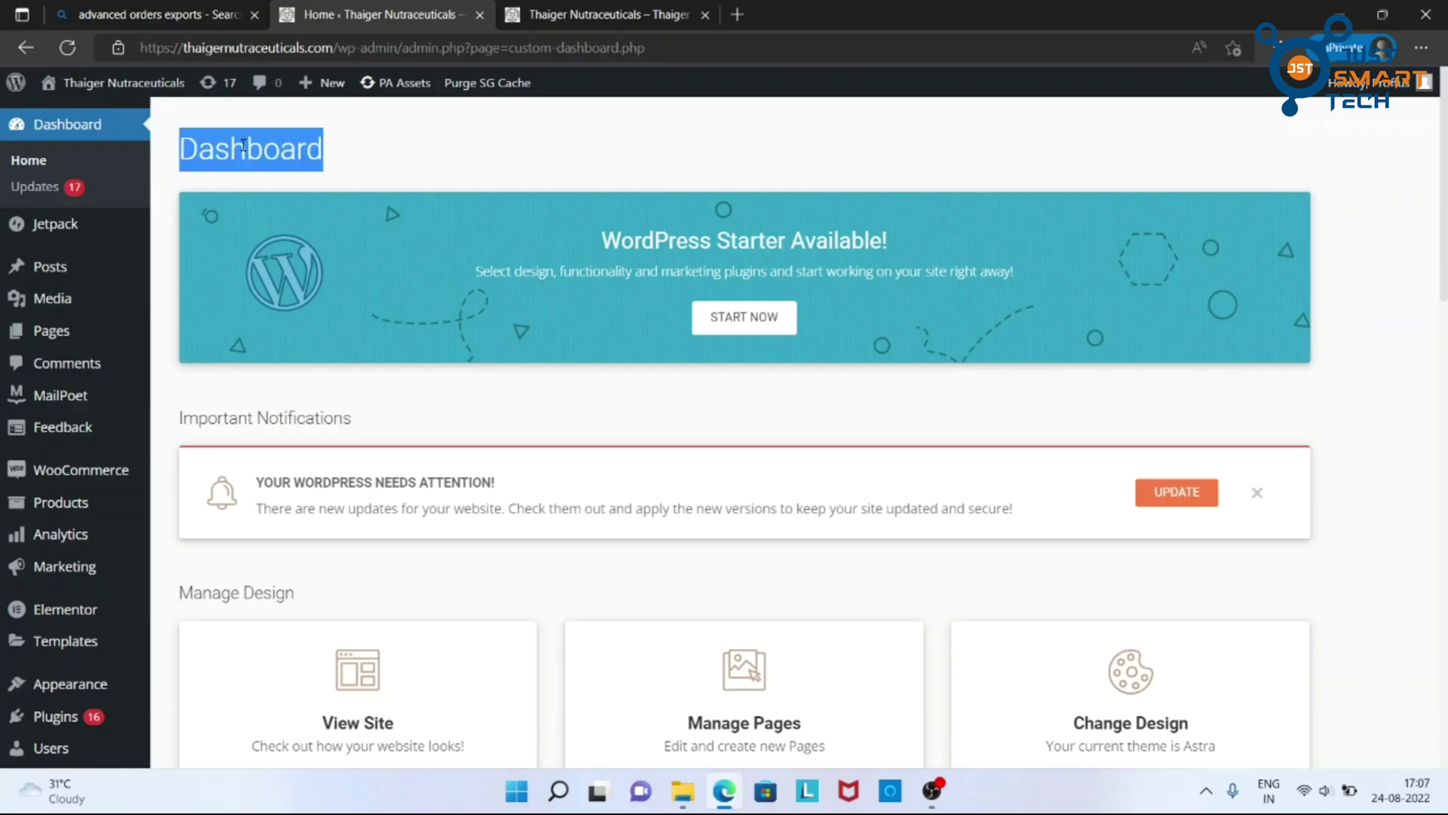
left_click(628, 177)
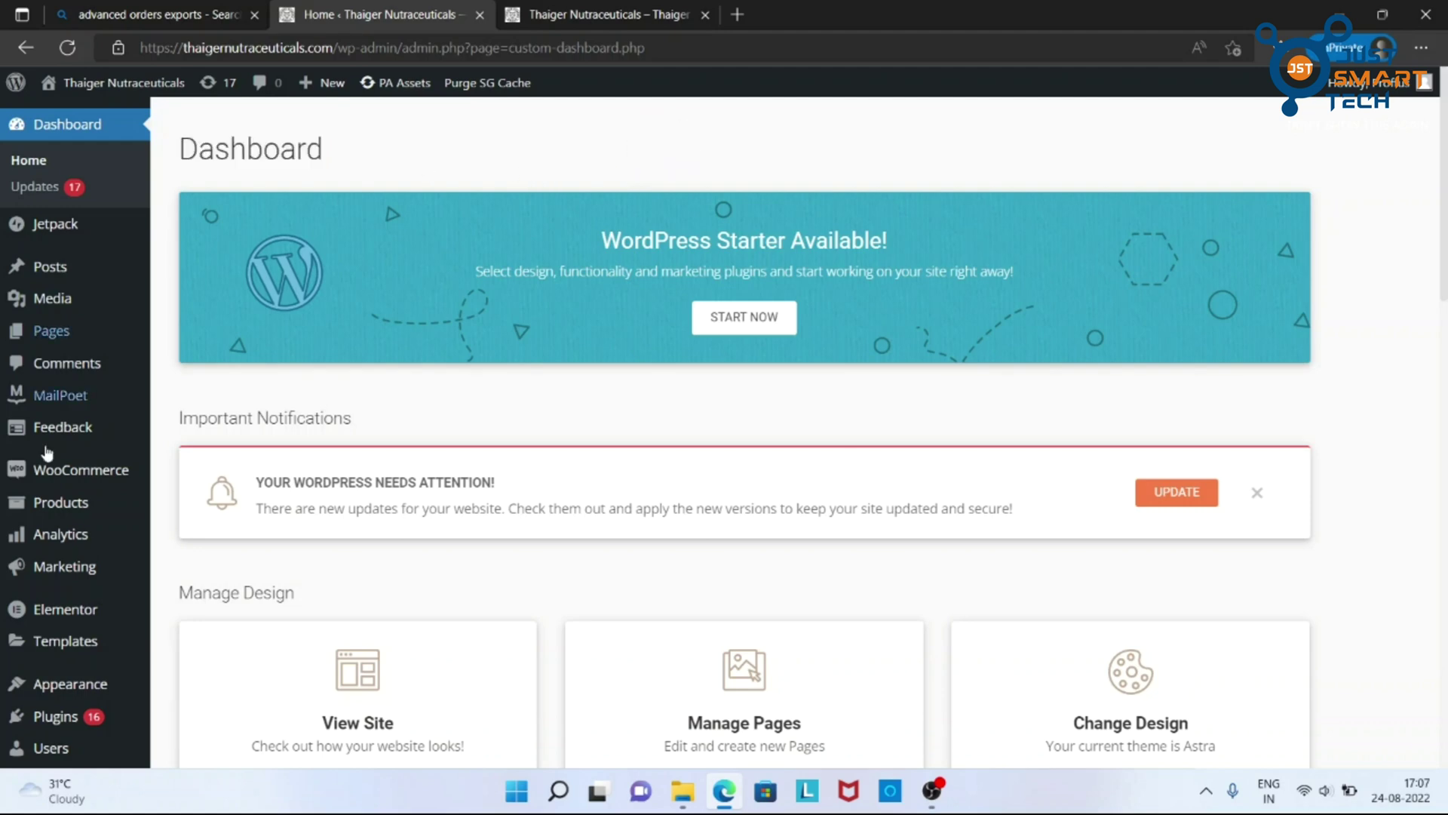
mouse_move(79, 640)
mouse_move(68, 715)
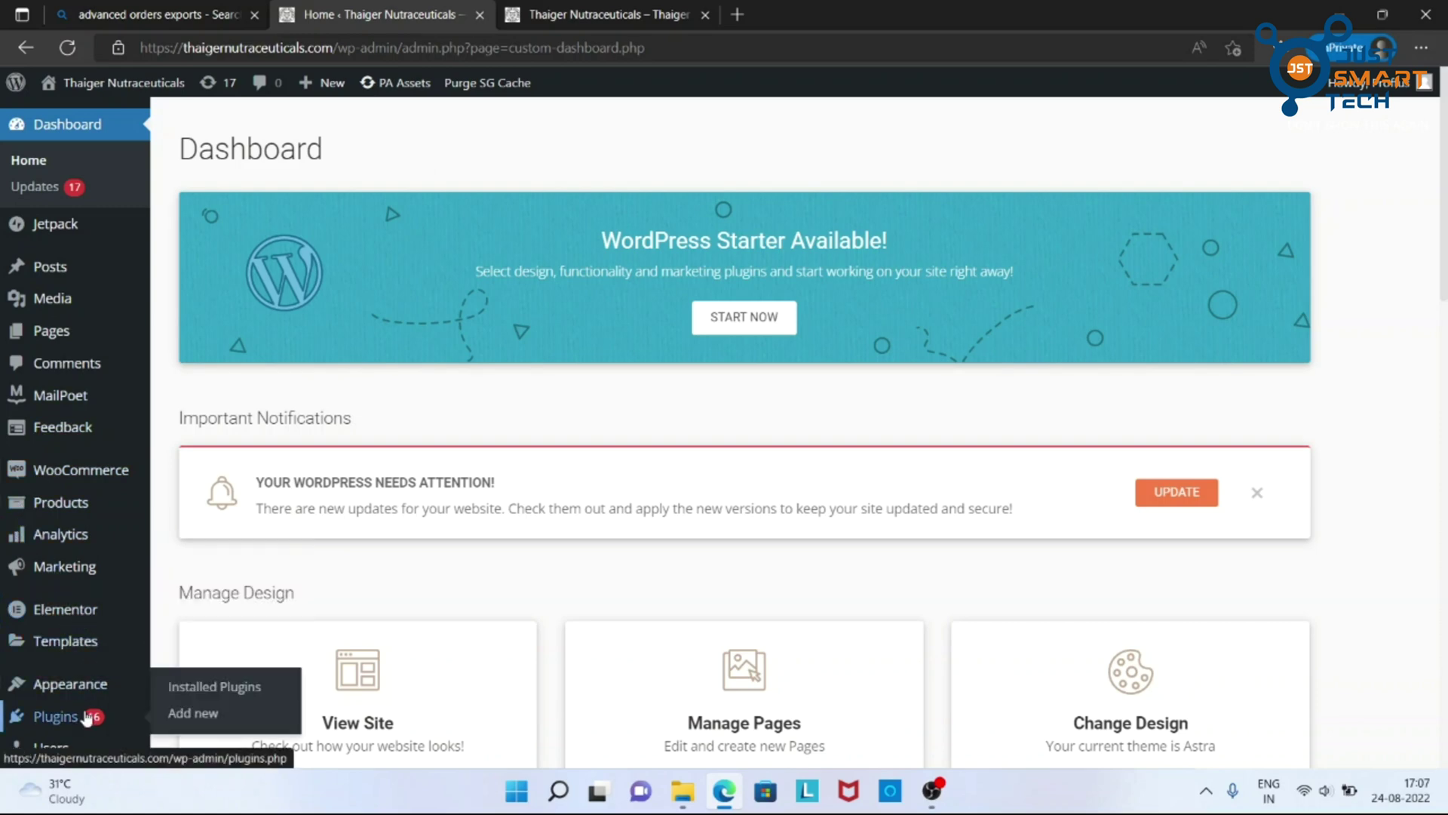
right_click(215, 724)
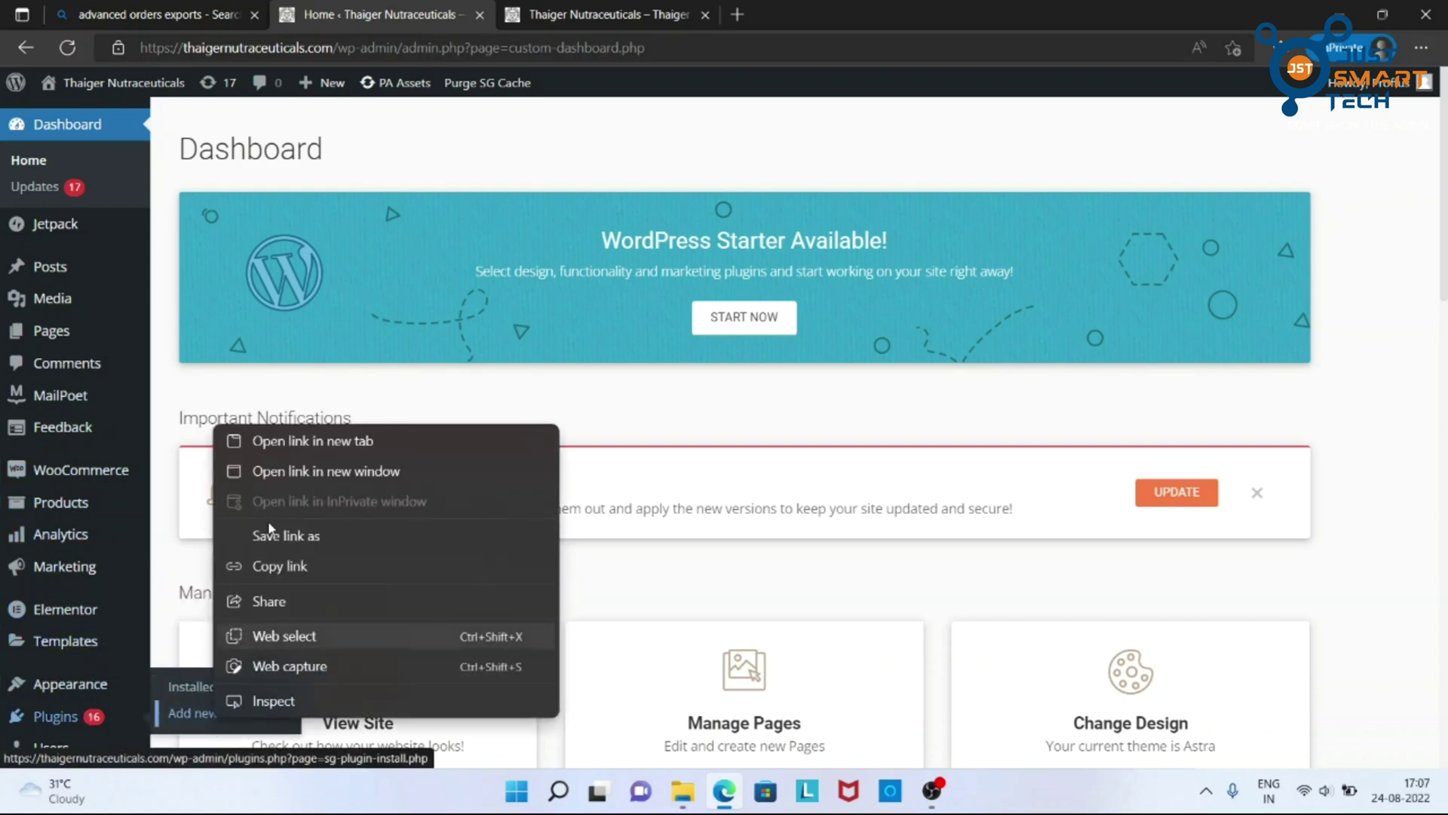
Open Add Plugins in a new tab and search for 'Advanced orders export'.
left_click(285, 443)
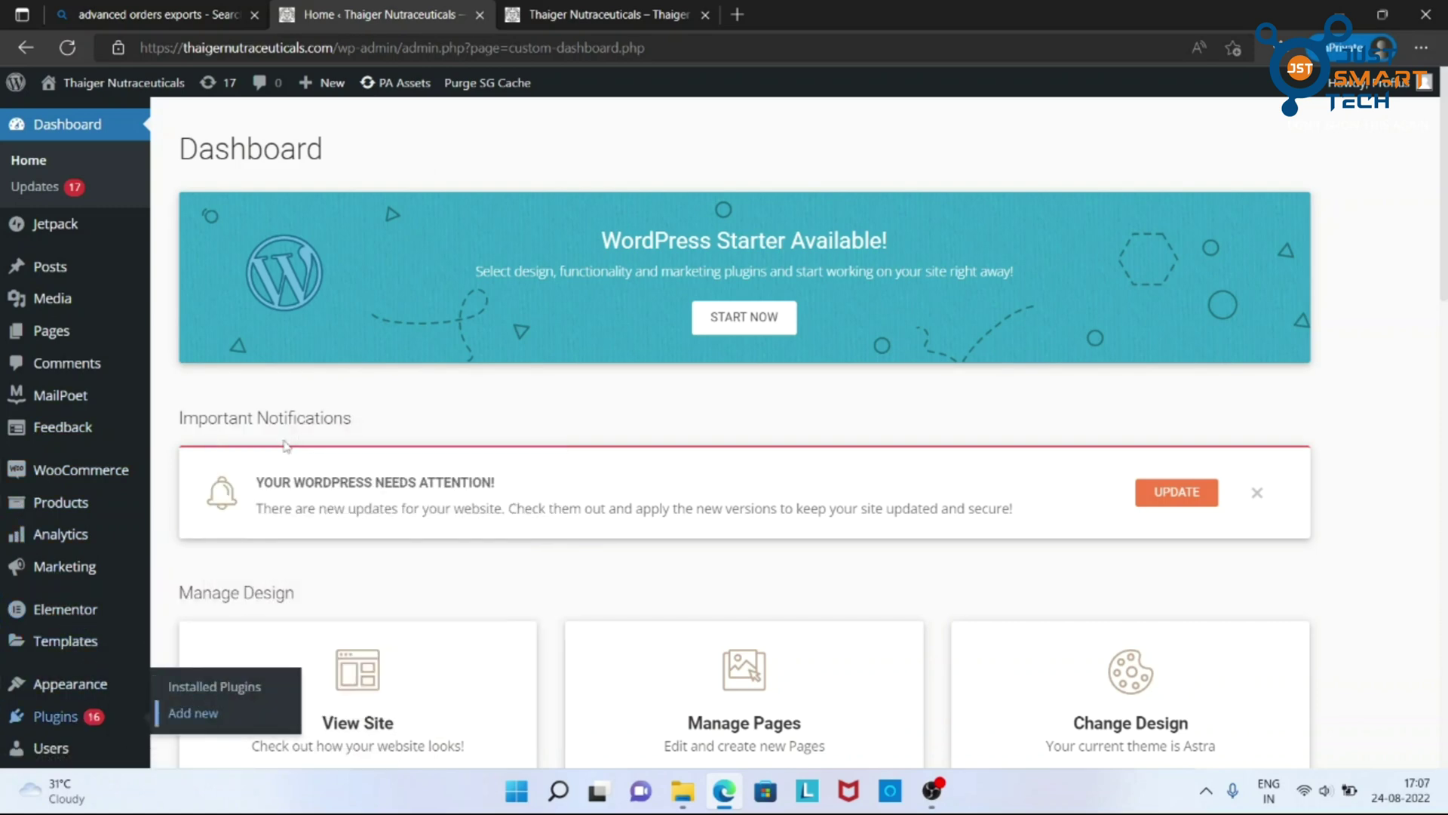
left_click(663, 9)
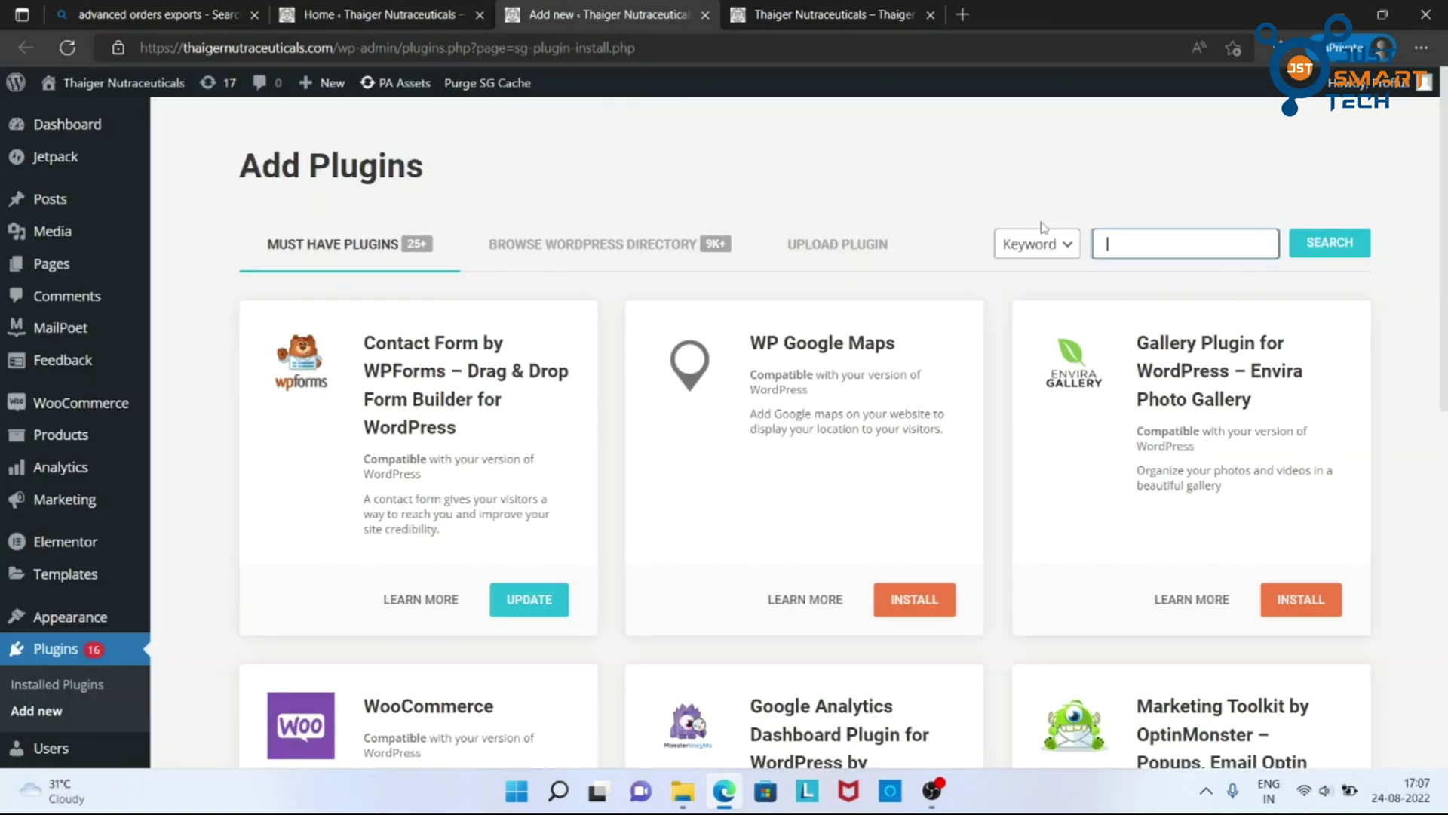
type("Ad")
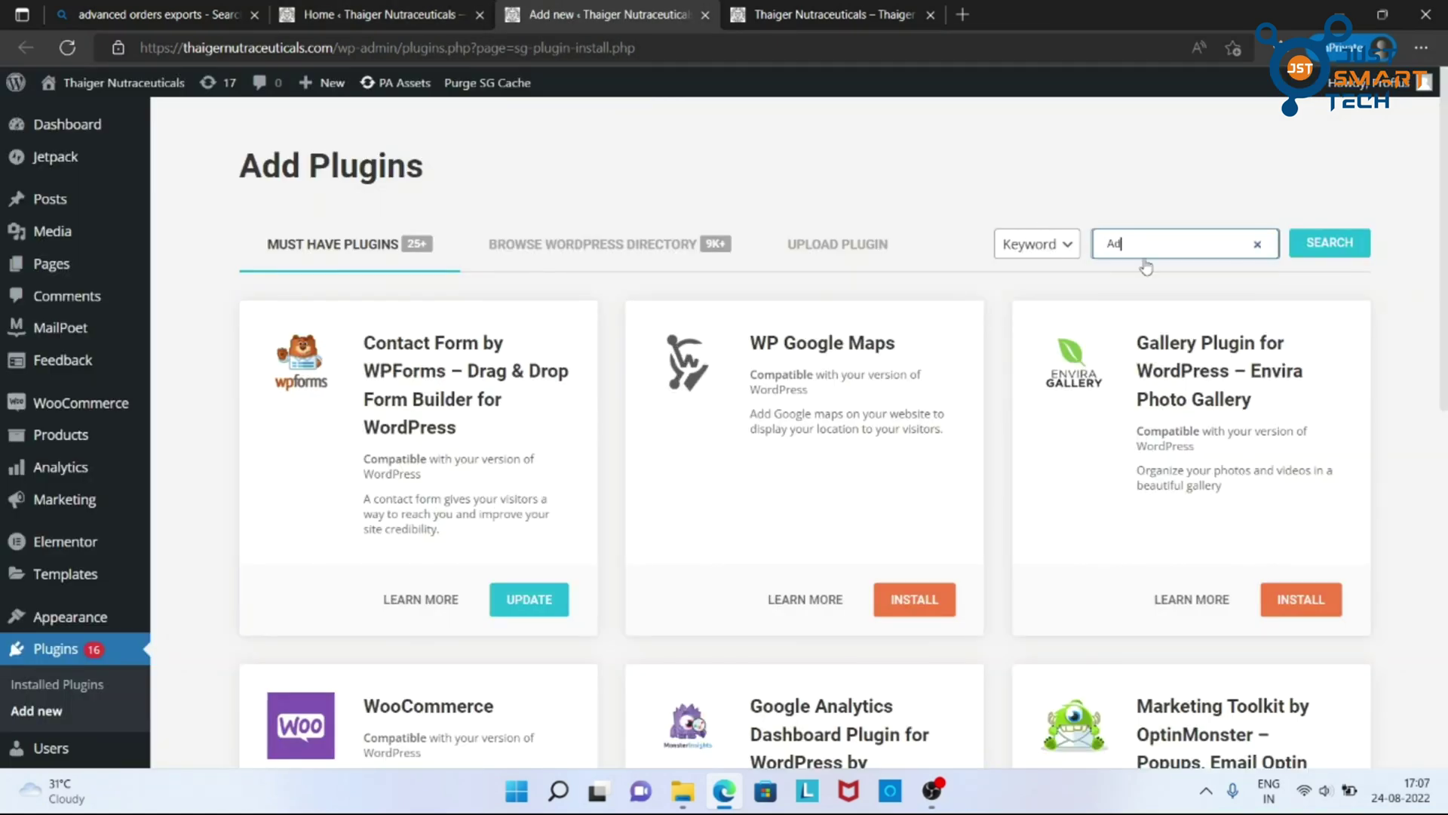
type("vanced orders")
type("export")
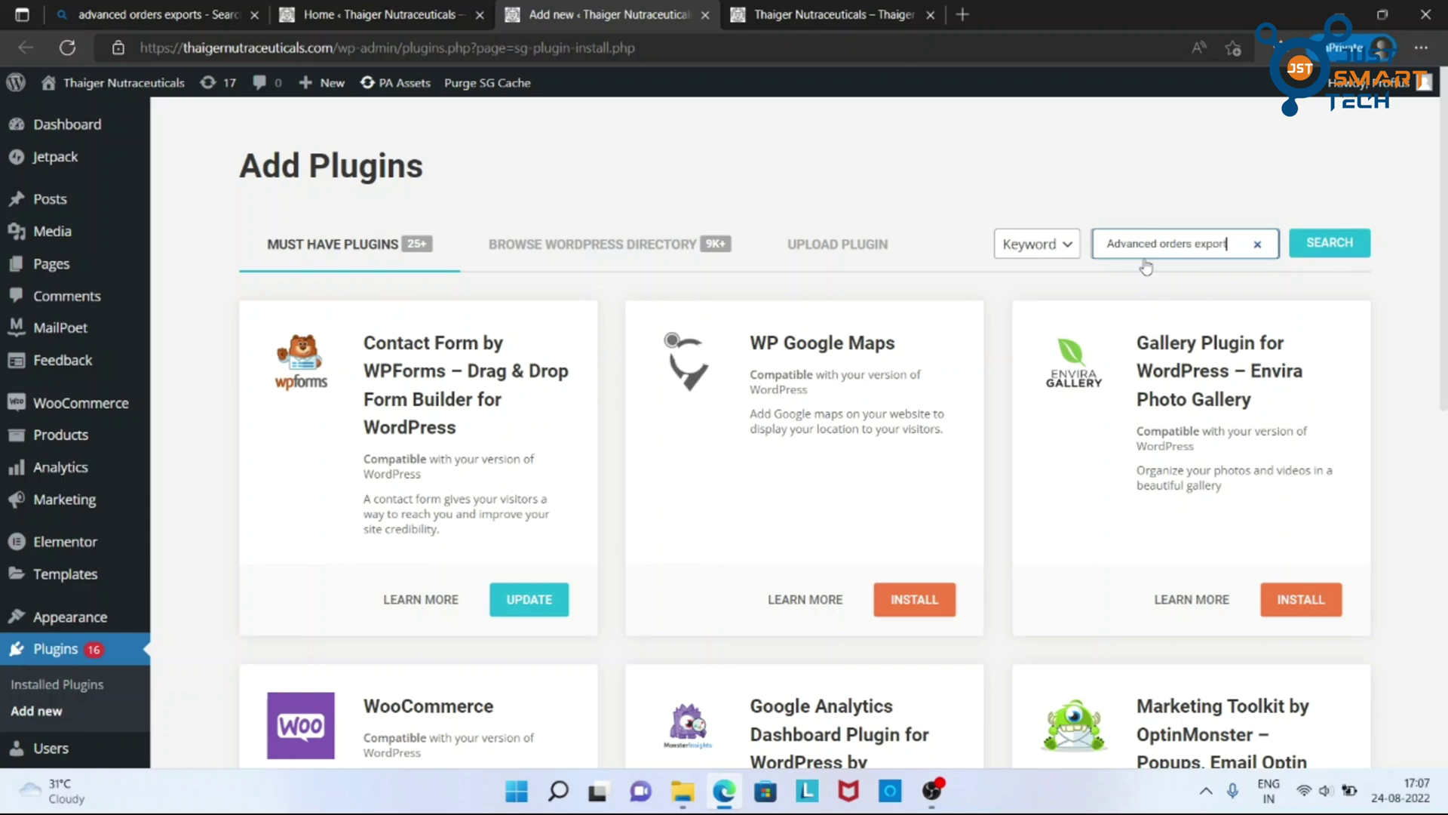
key("Return")
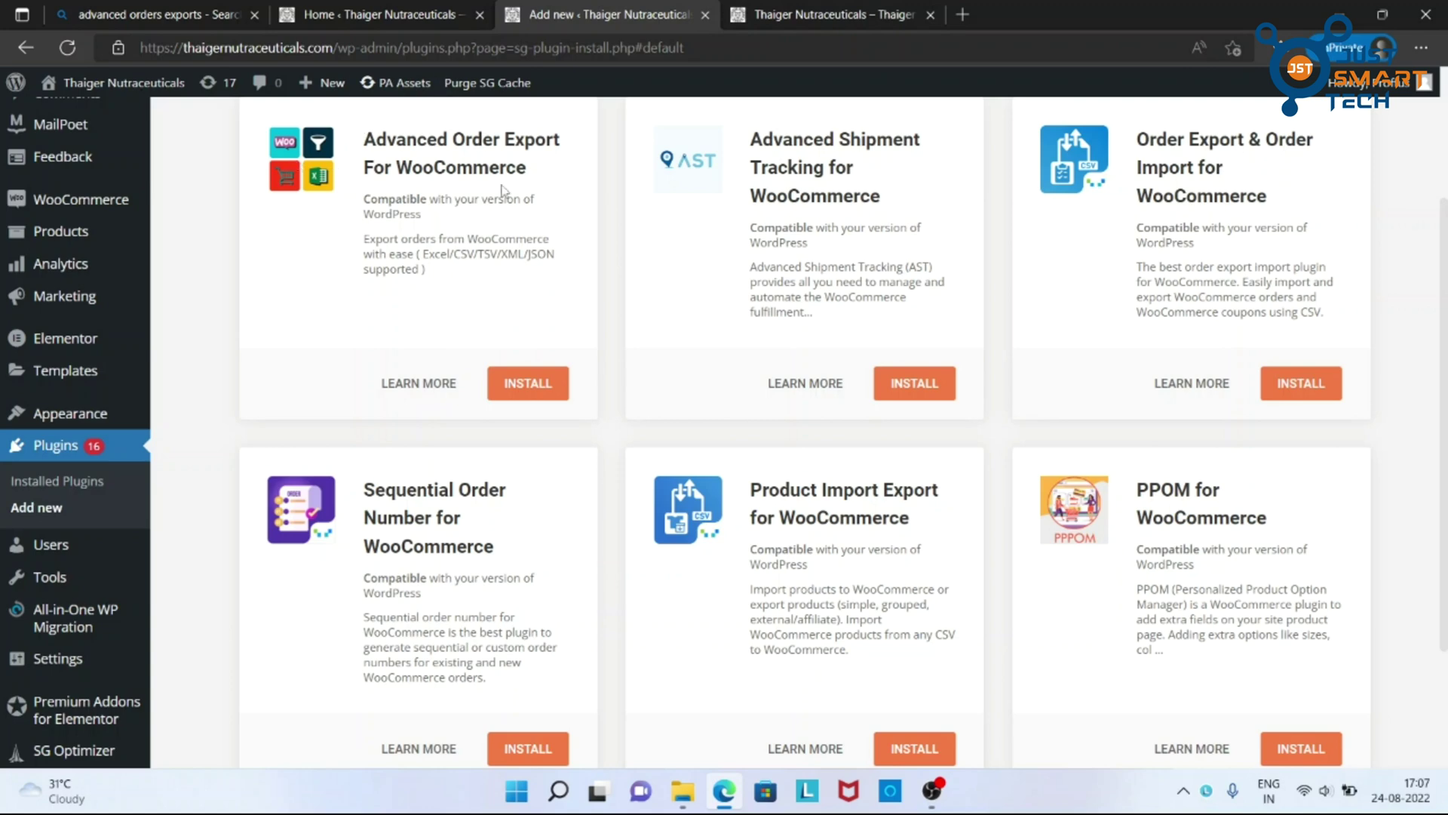
Install Advanced Order Export For WooCommerce from its search-result card, then activate it.
double_click(407, 142)
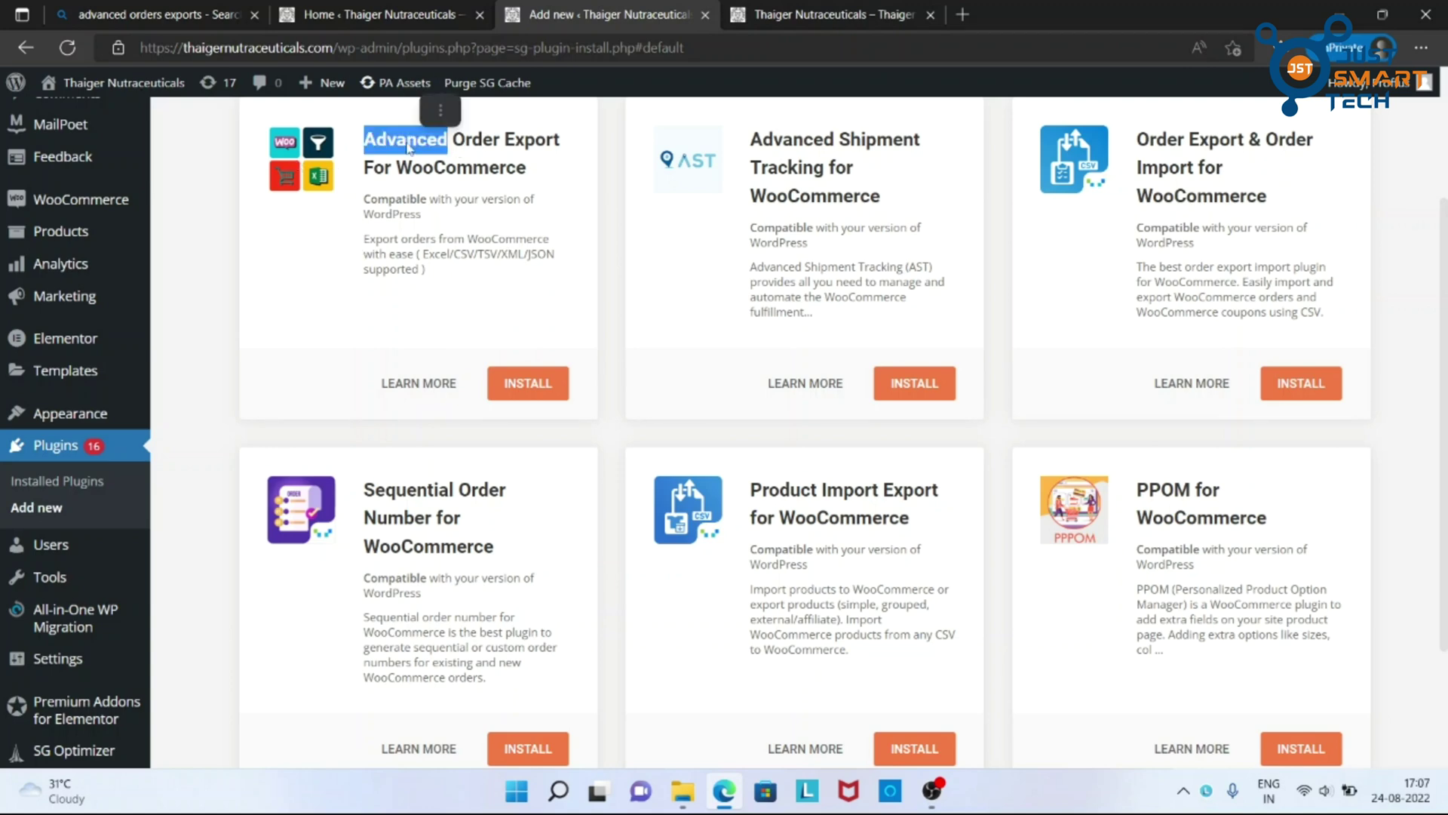
triple_click(407, 142)
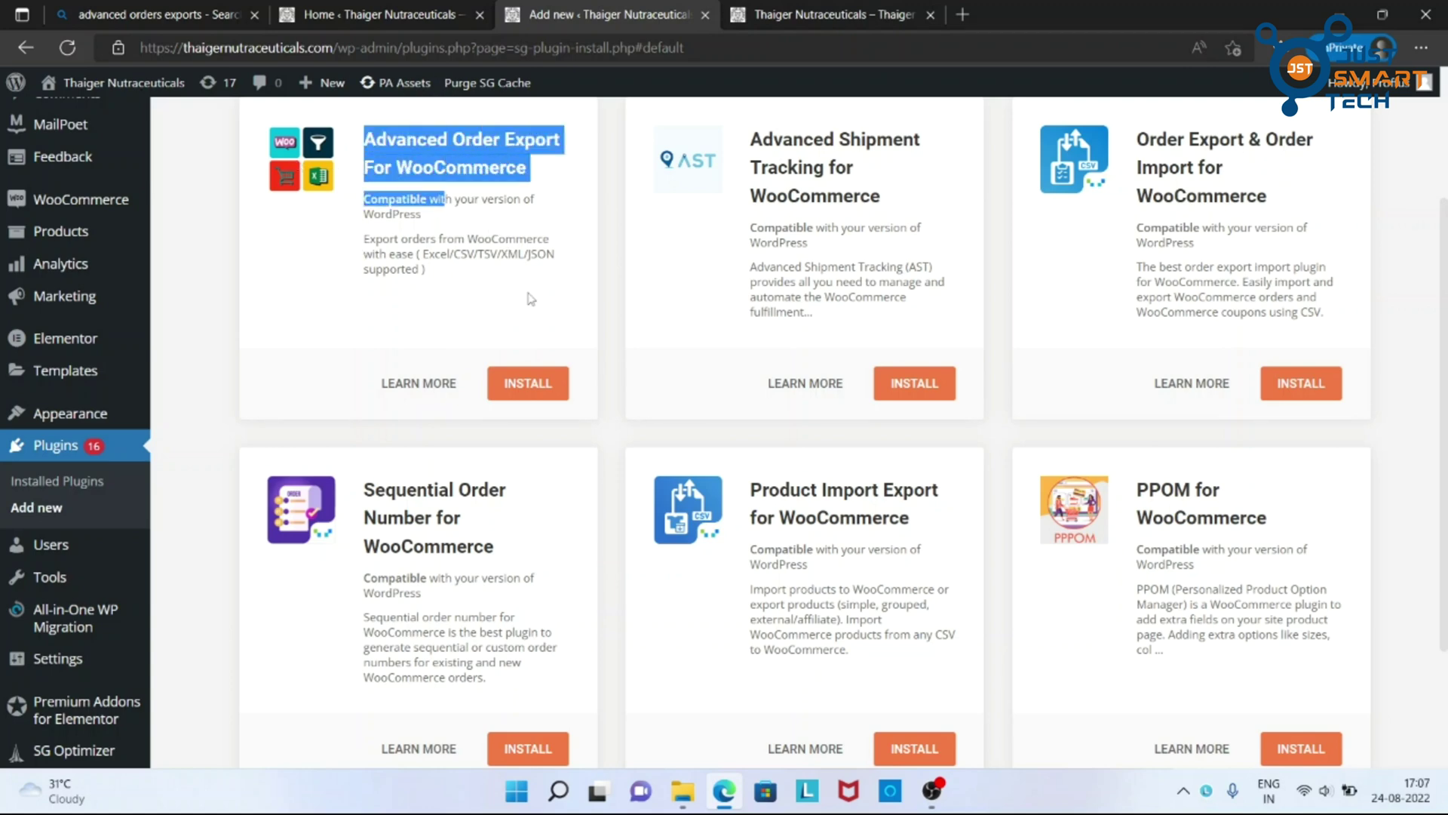
left_click(535, 309)
left_click(533, 393)
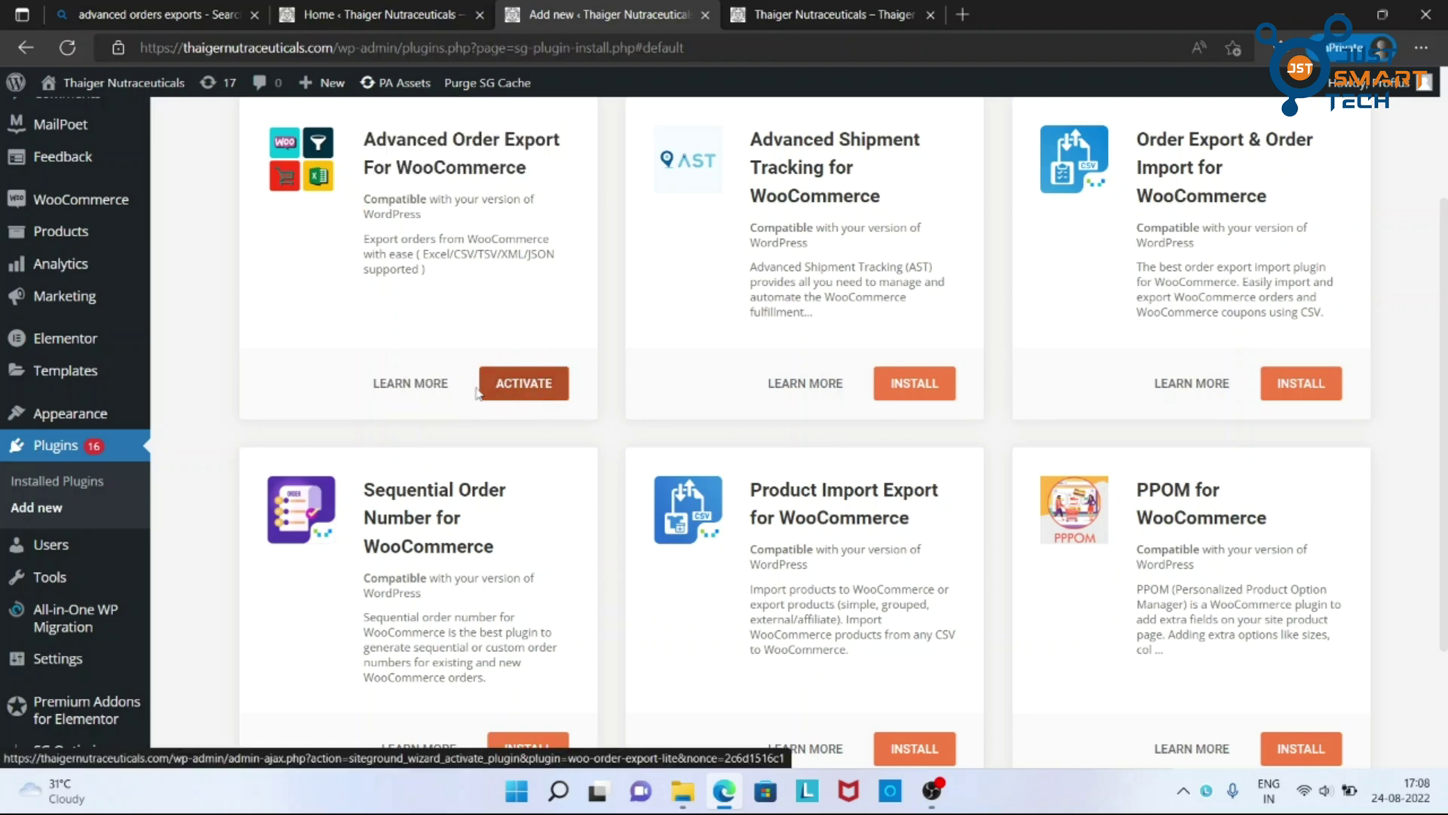
left_click(524, 392)
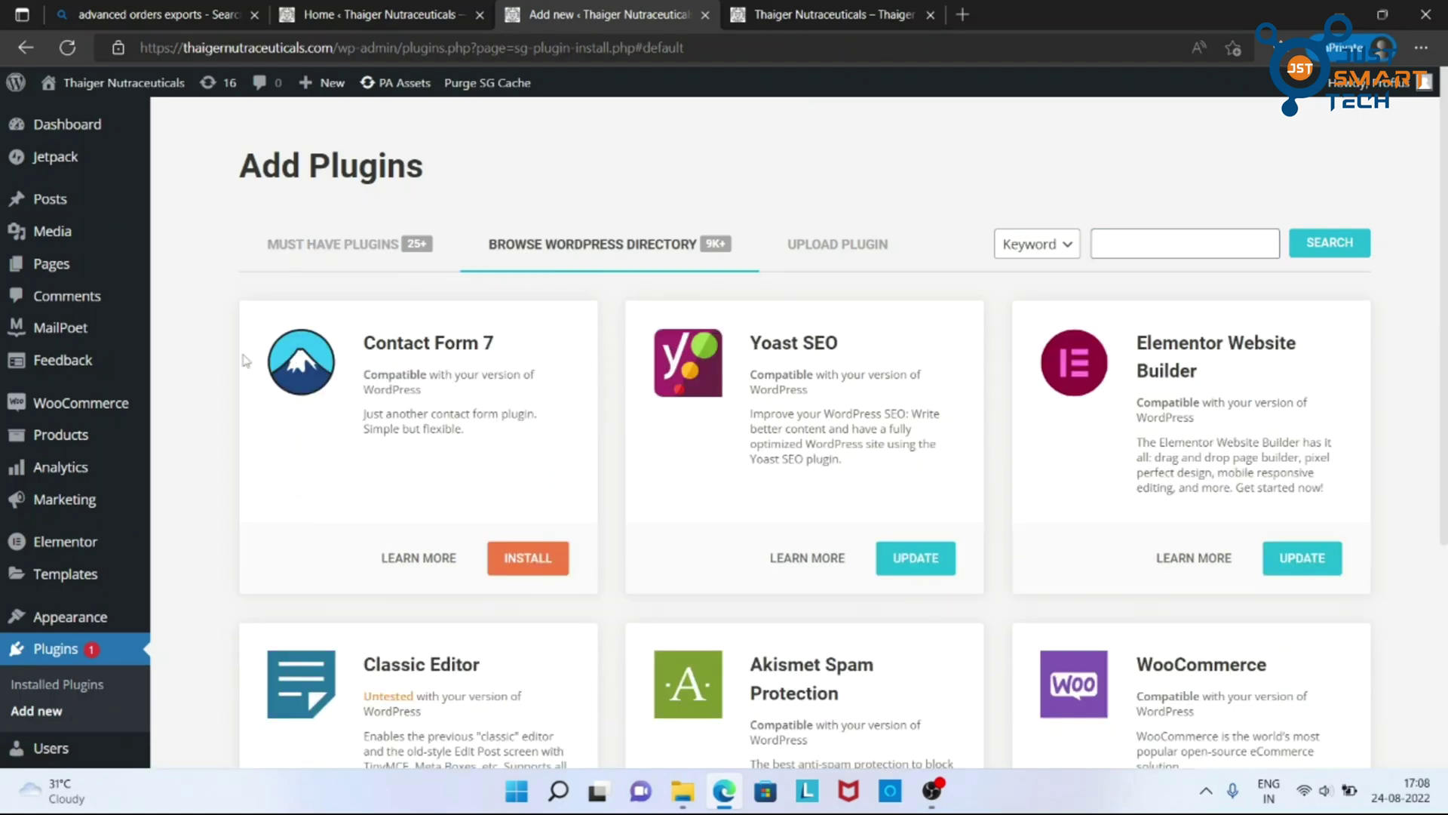
mouse_move(83, 411)
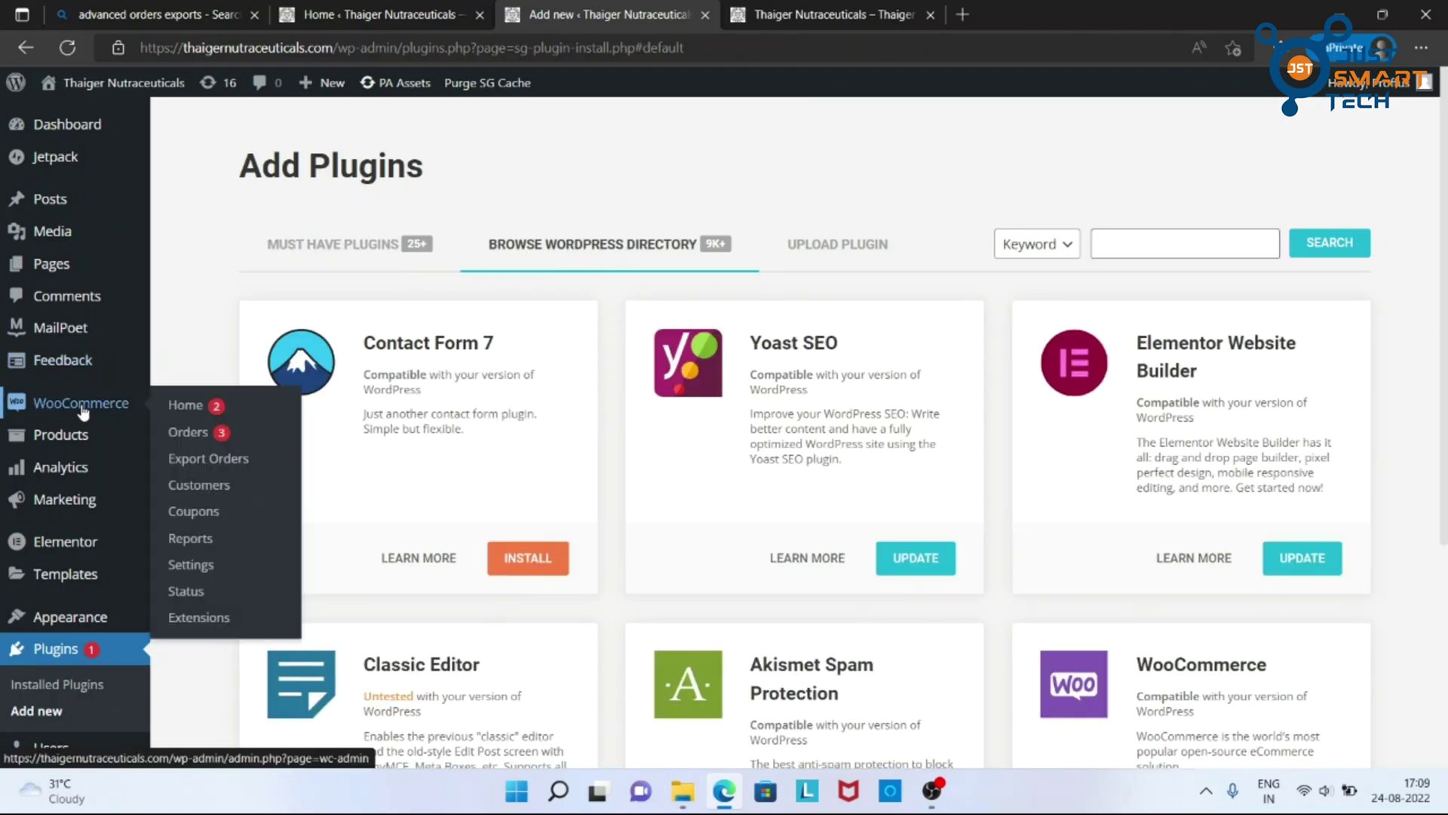
Open WooCommerce > Export Orders in a new tab and close the plugin search tab.
right_click(203, 466)
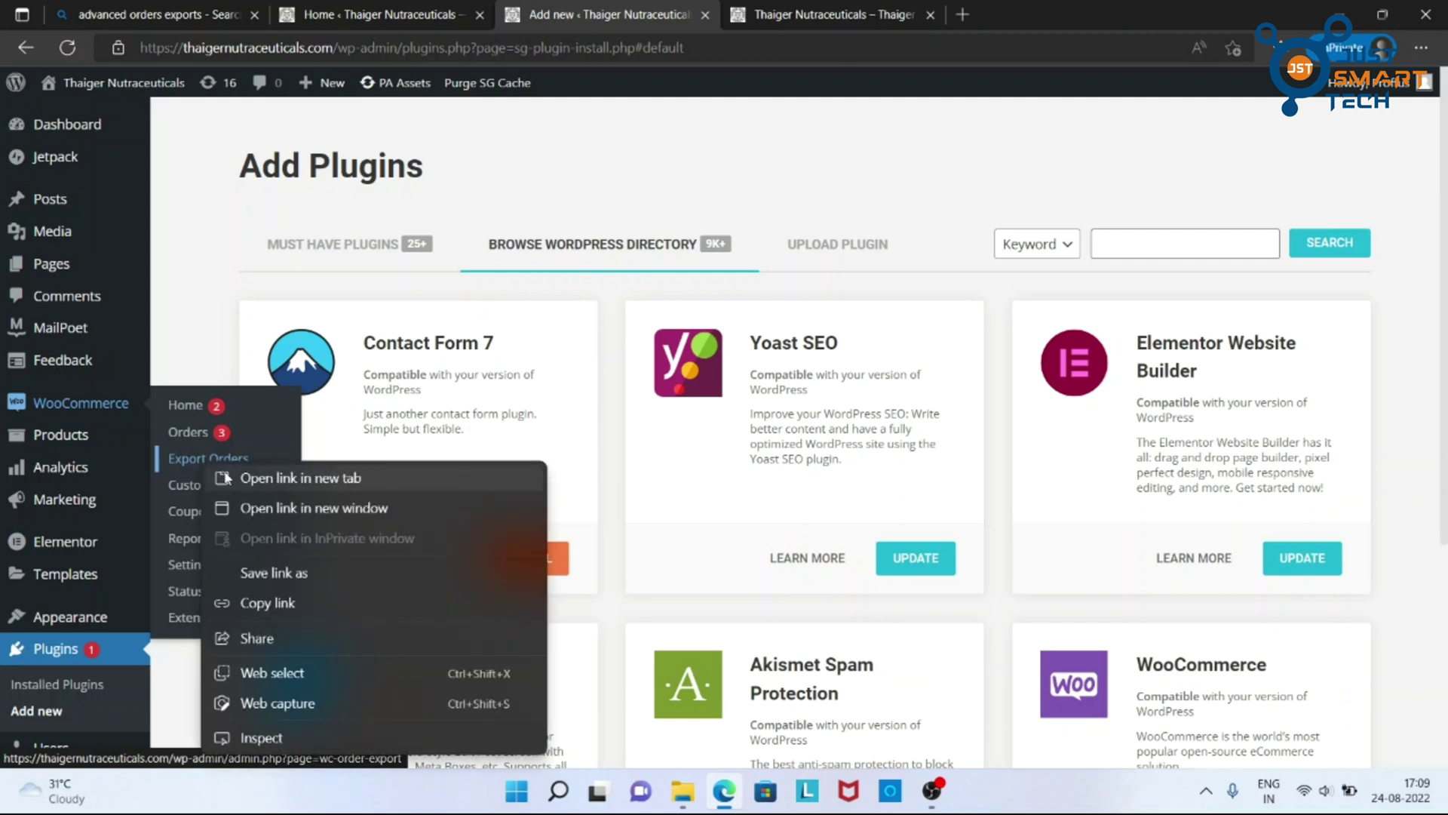
left_click(226, 476)
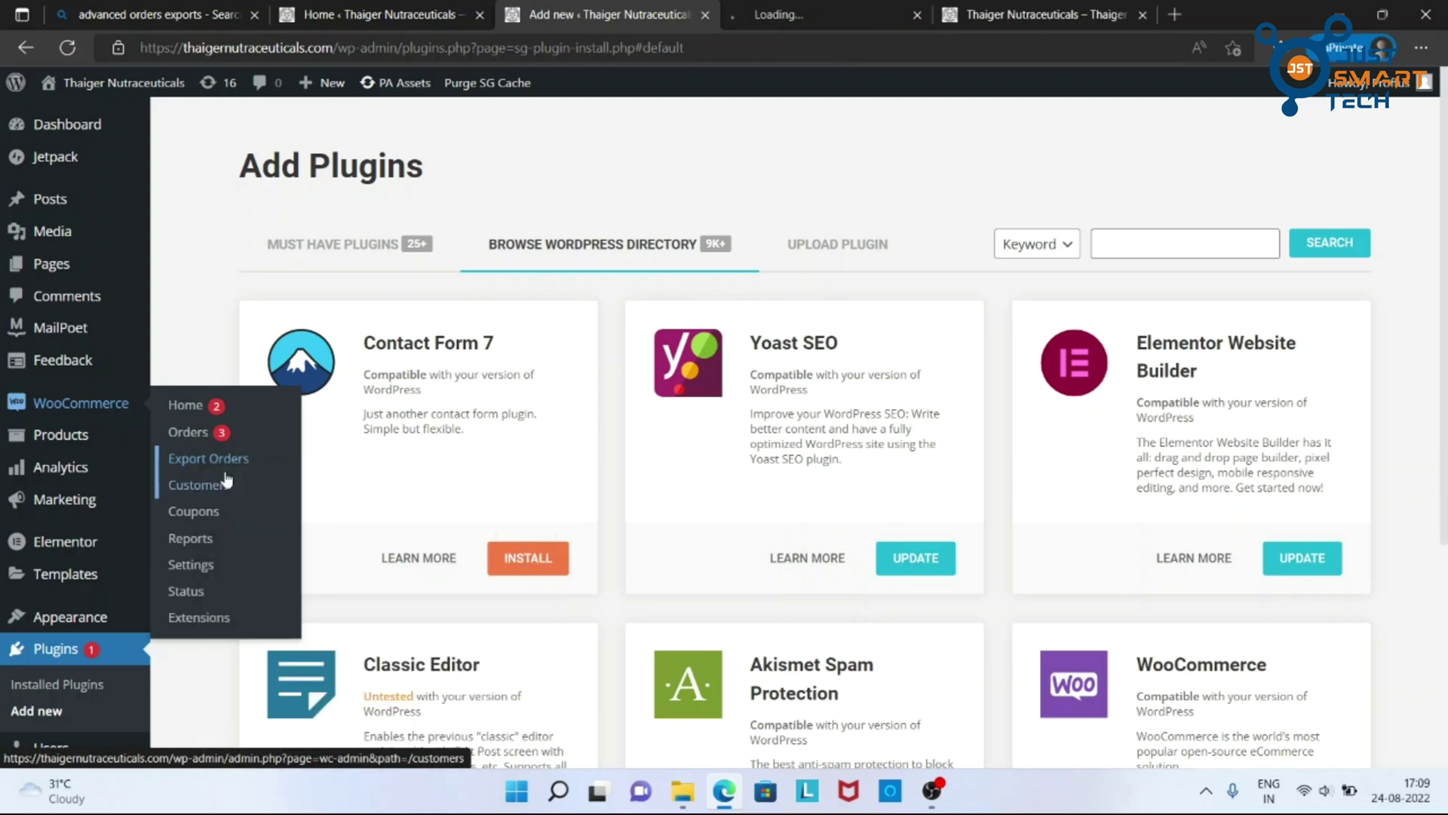
left_click(255, 14)
left_click(621, 10)
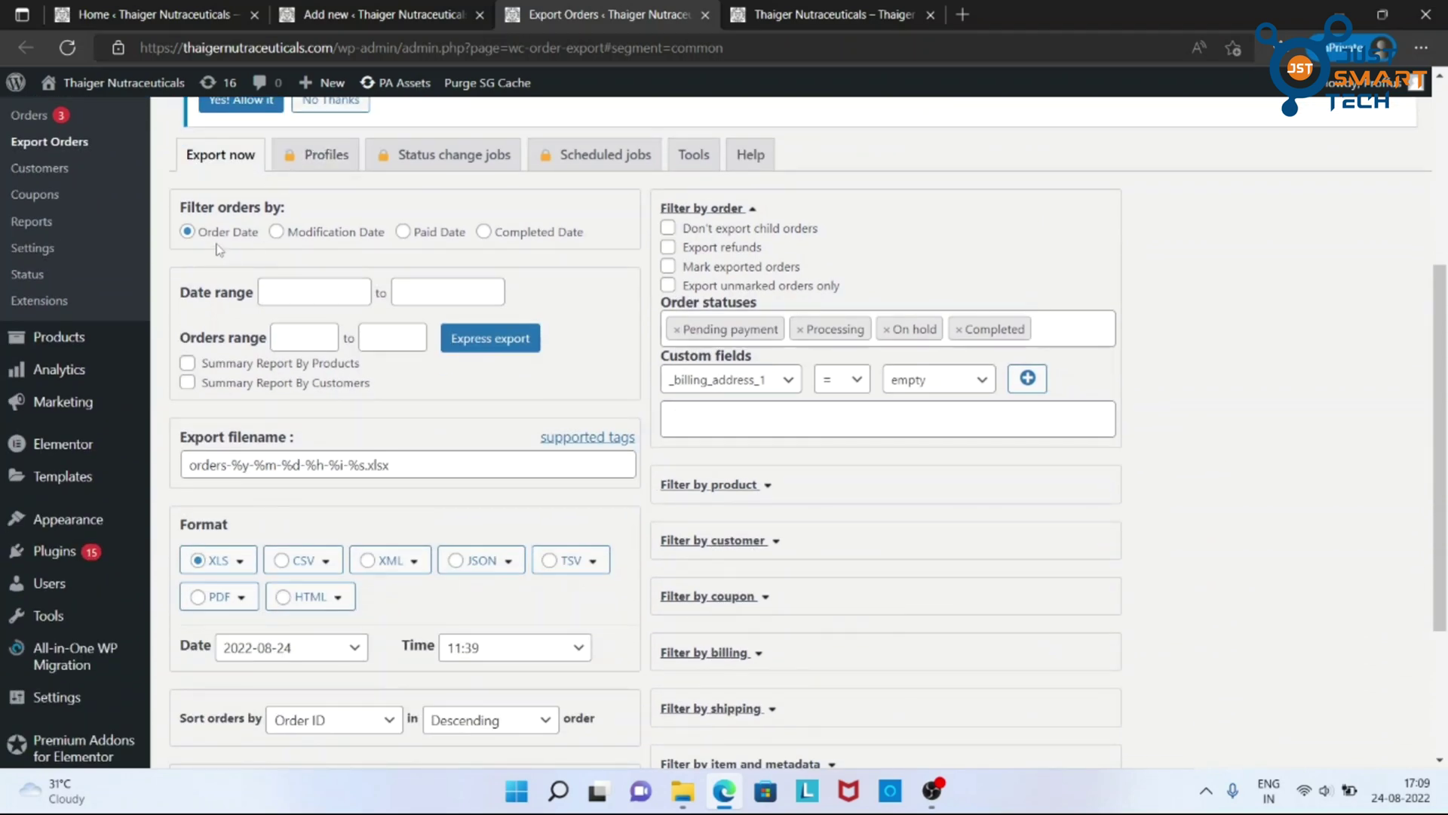
Pick 2022-08-01 as the start date and 2022-08-31 as the end date in the calendars.
triple_click(193, 209)
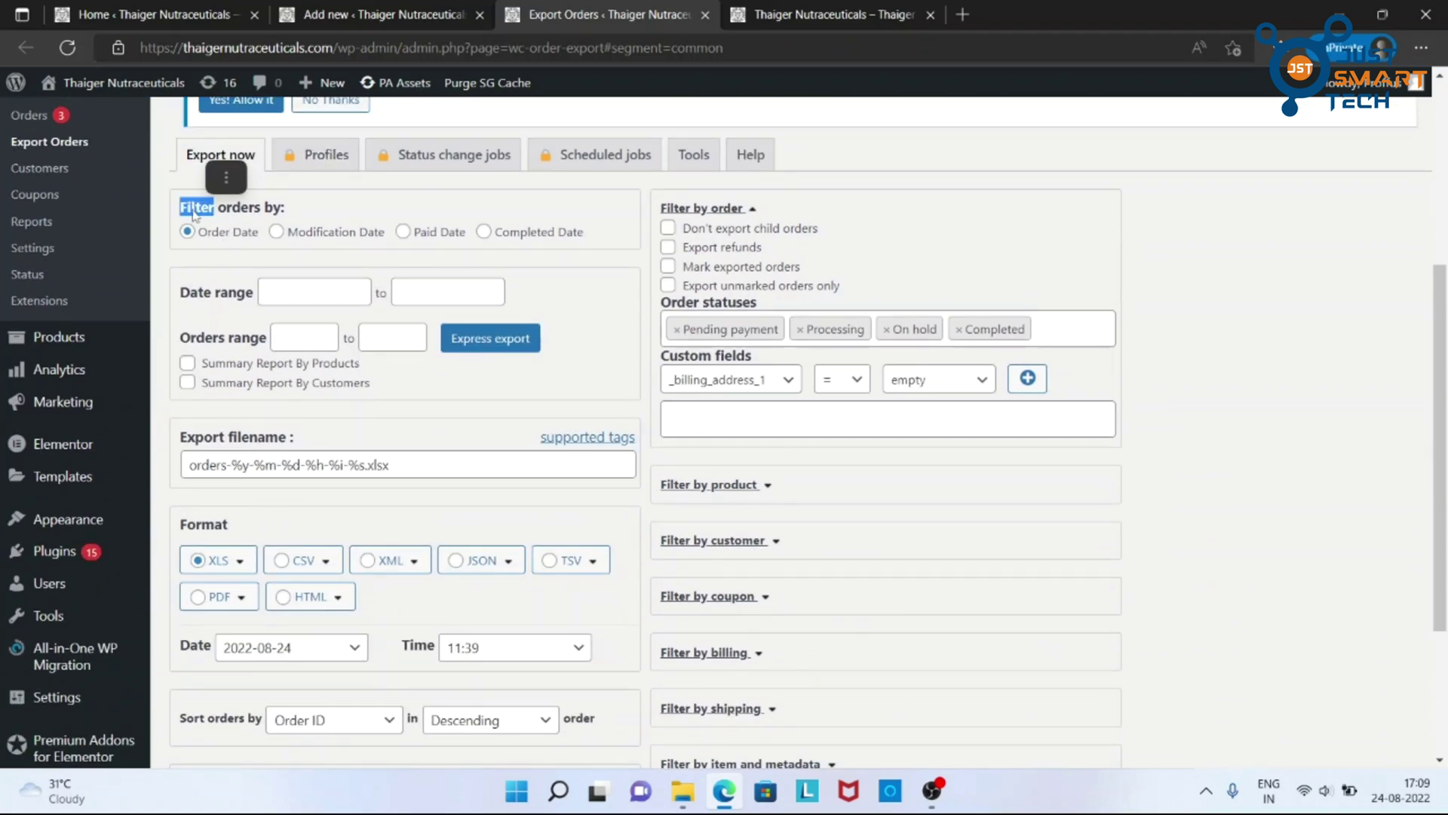
left_click(364, 217)
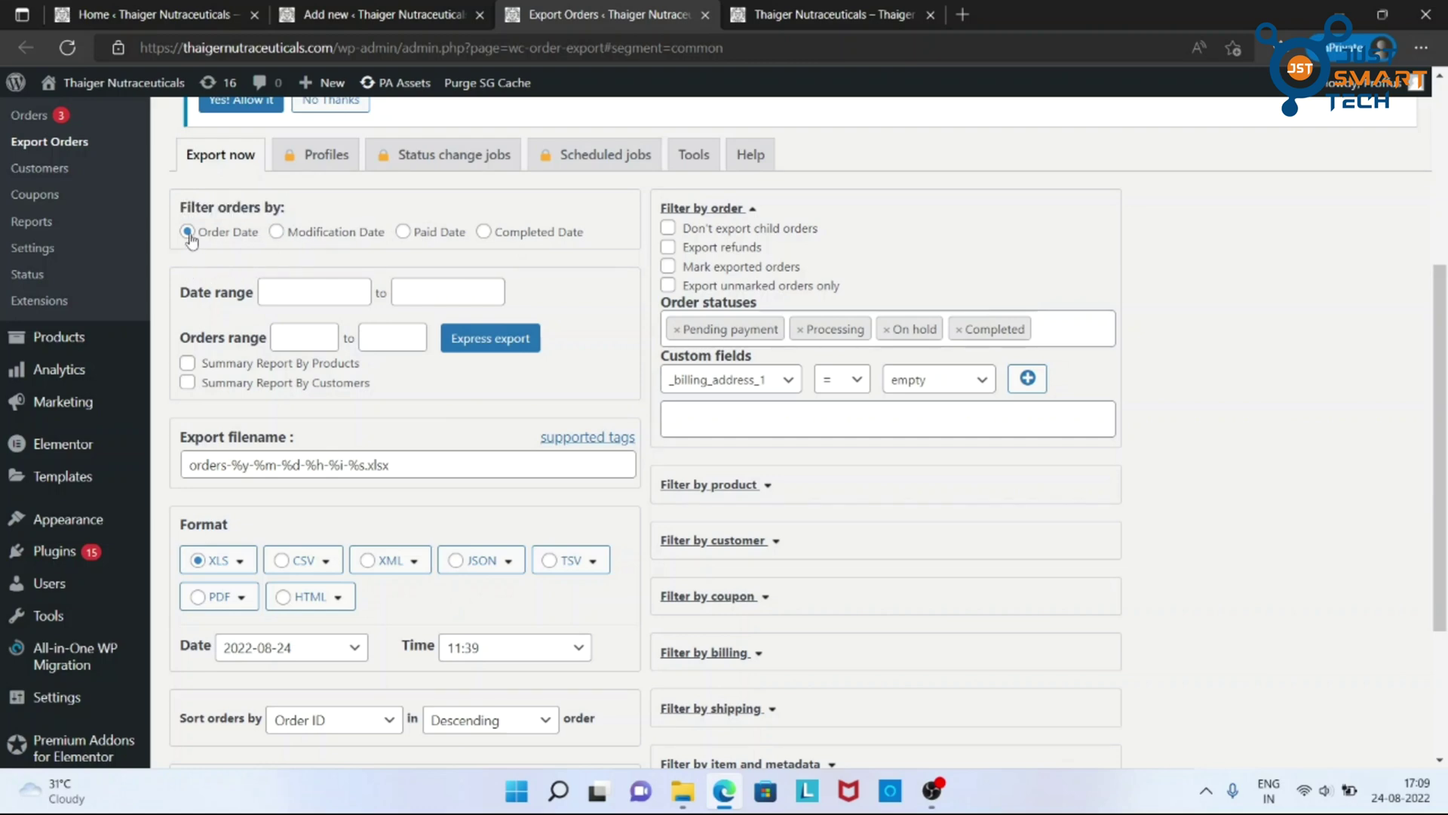
triple_click(193, 291)
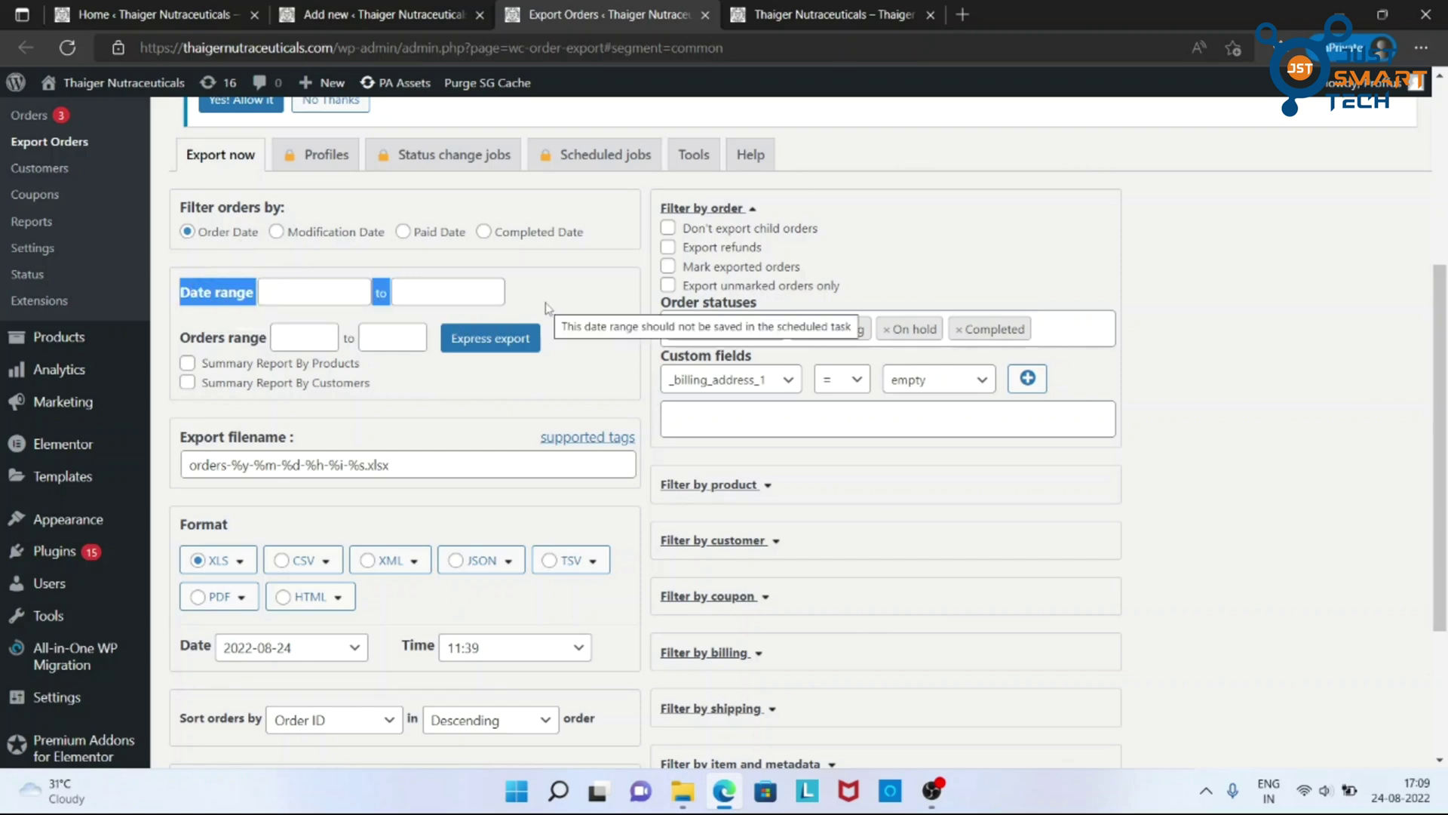
left_click(537, 308)
left_click(299, 293)
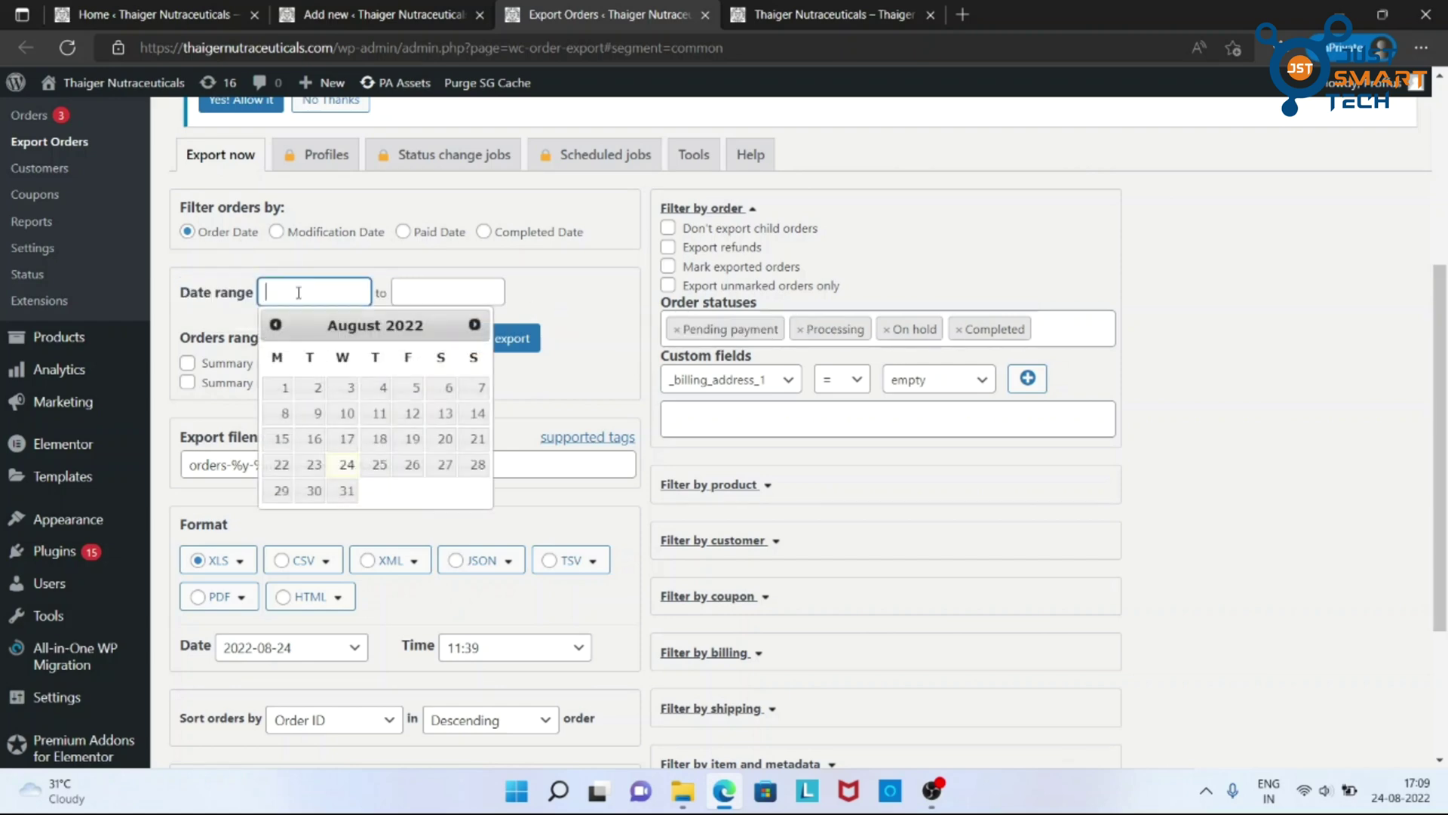
left_click(285, 387)
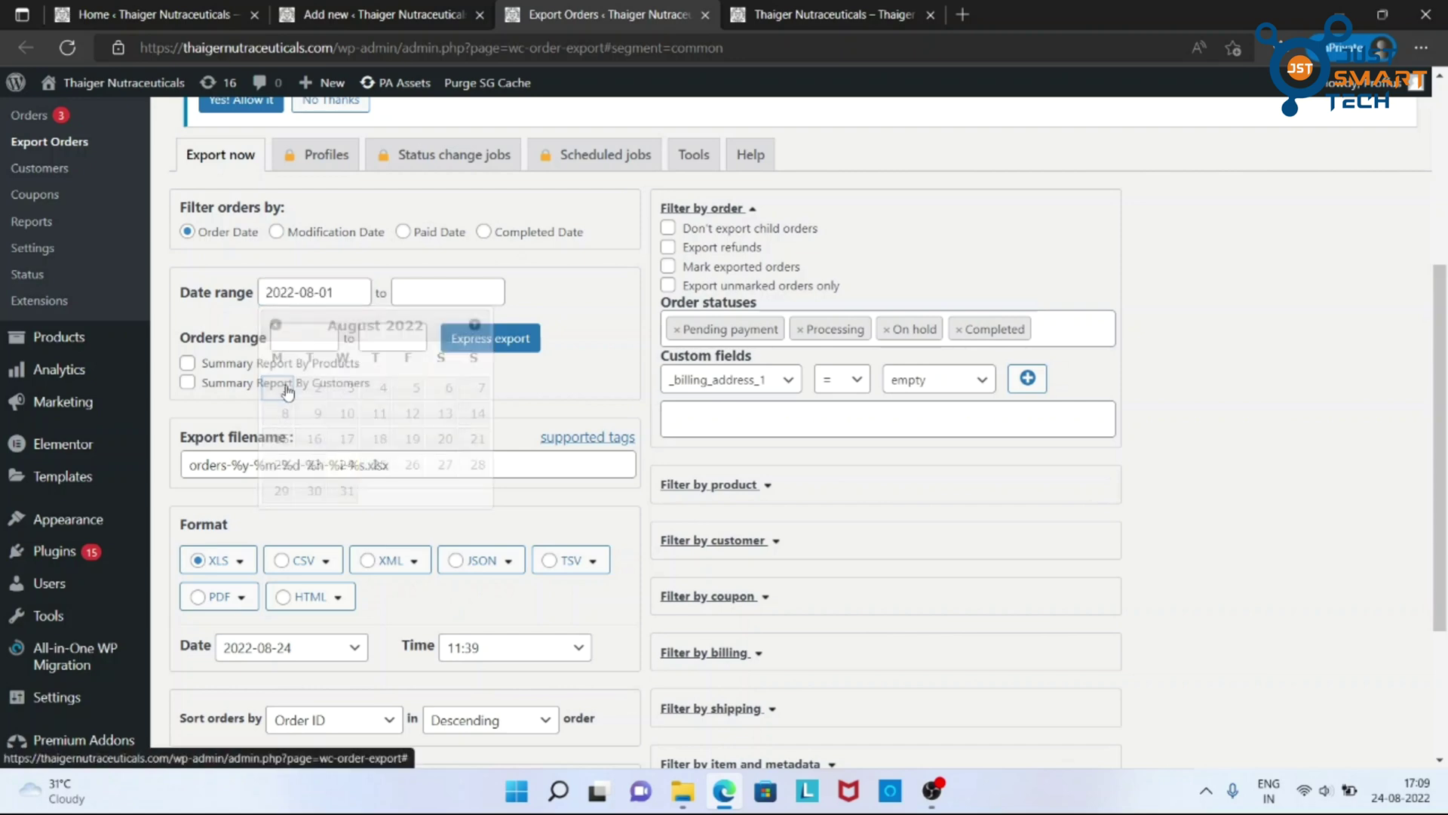
left_click(481, 299)
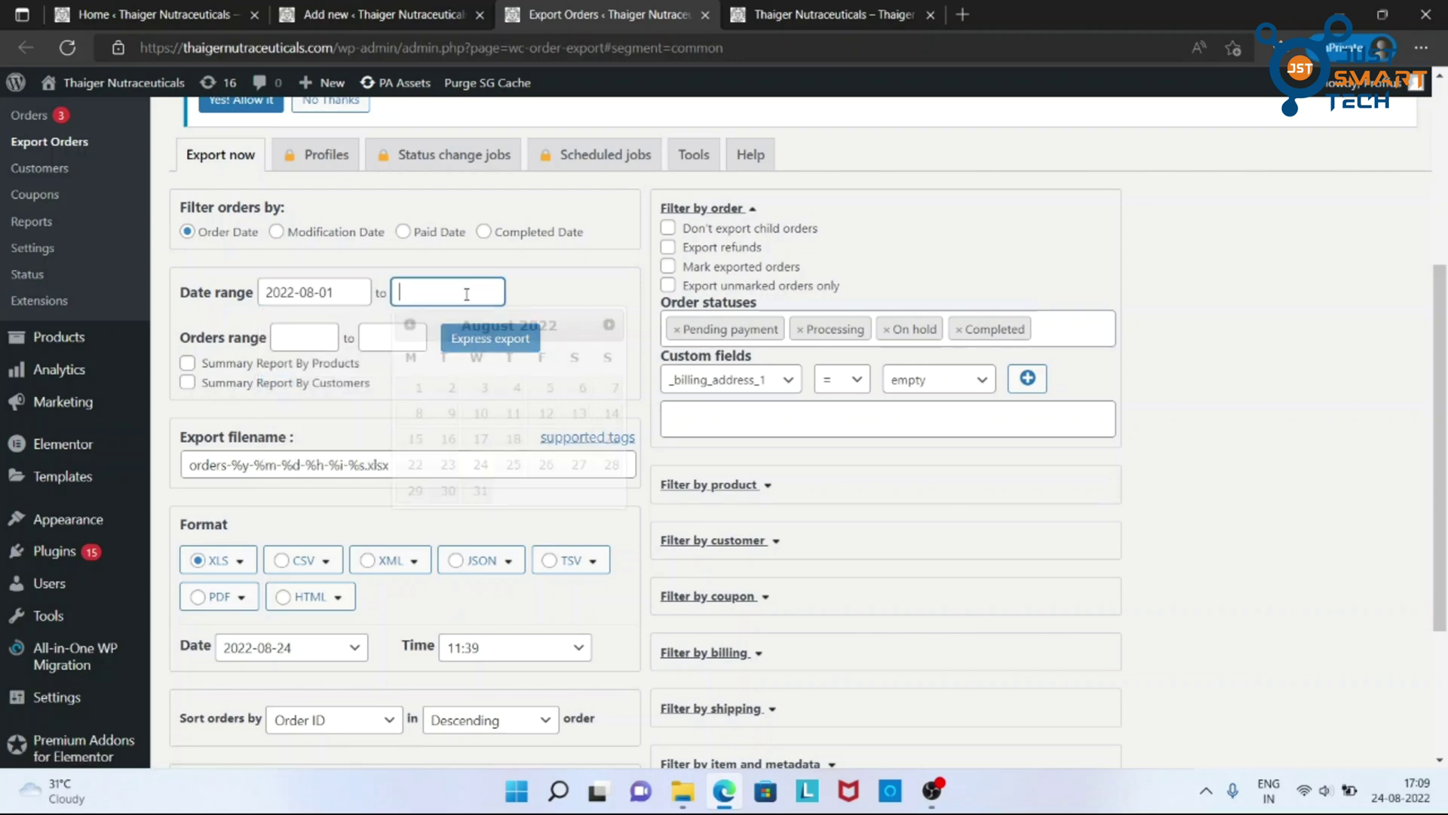
left_click(481, 492)
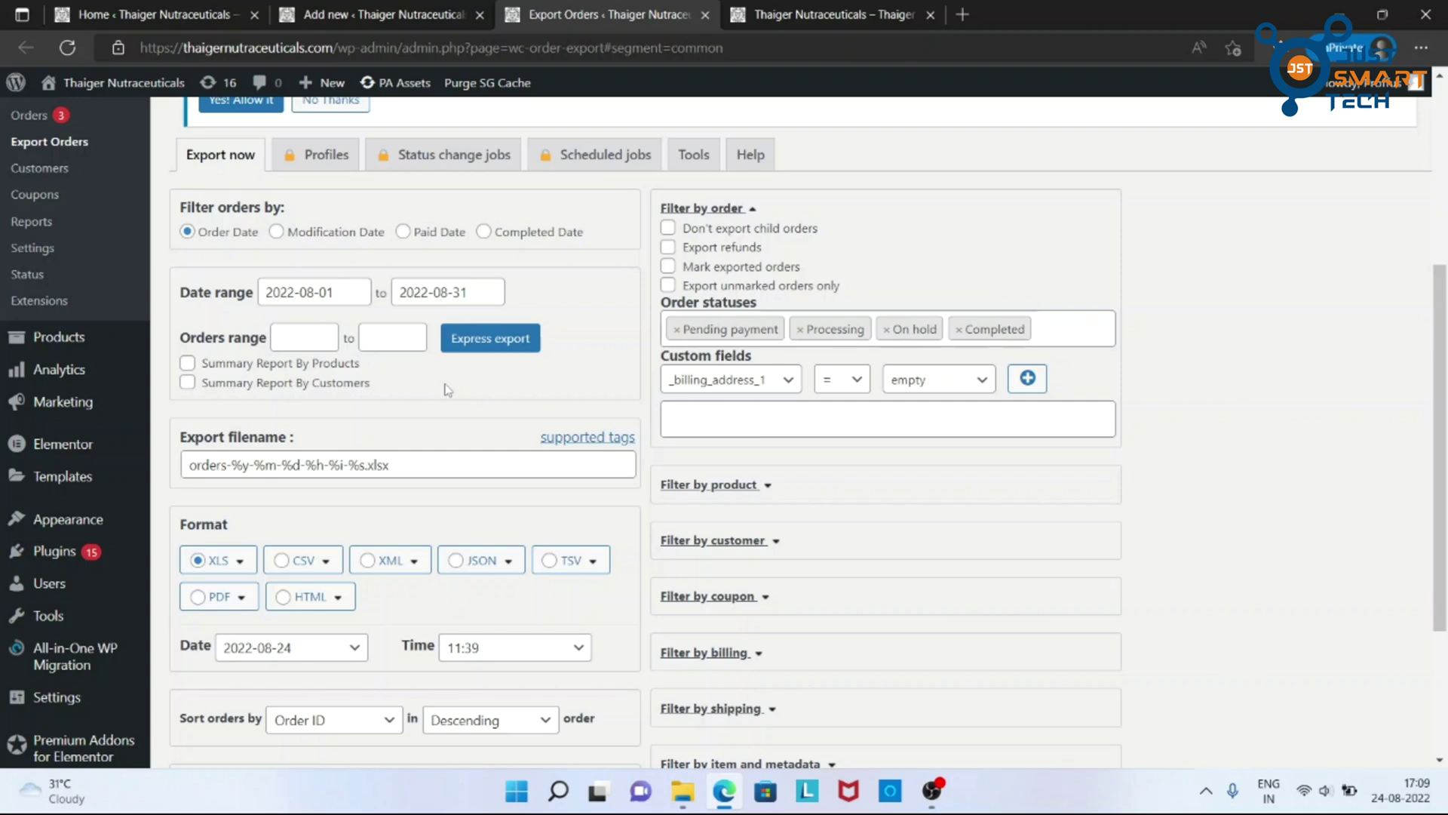
scroll(448, 390, "down", 3)
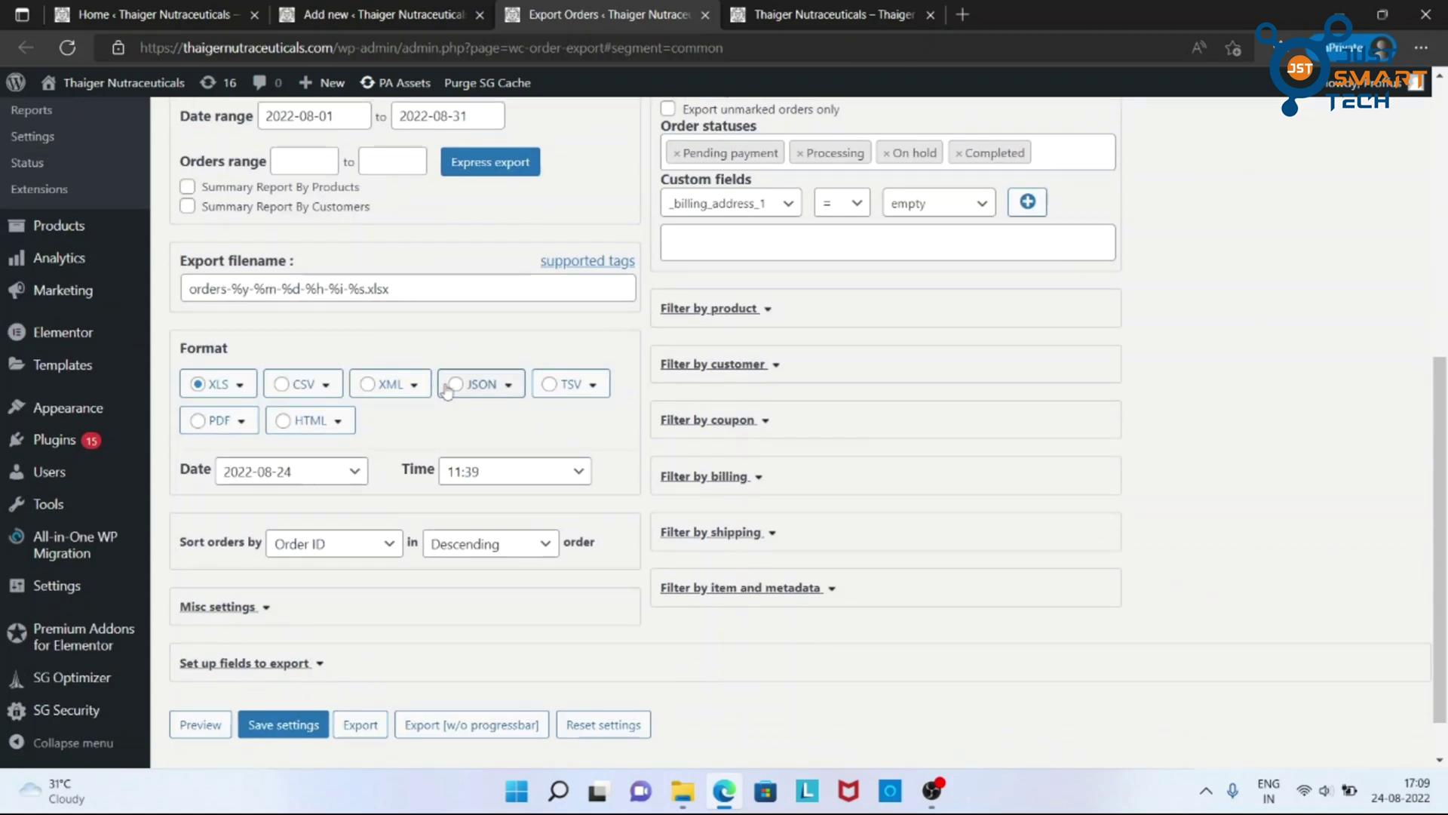
double_click(196, 350)
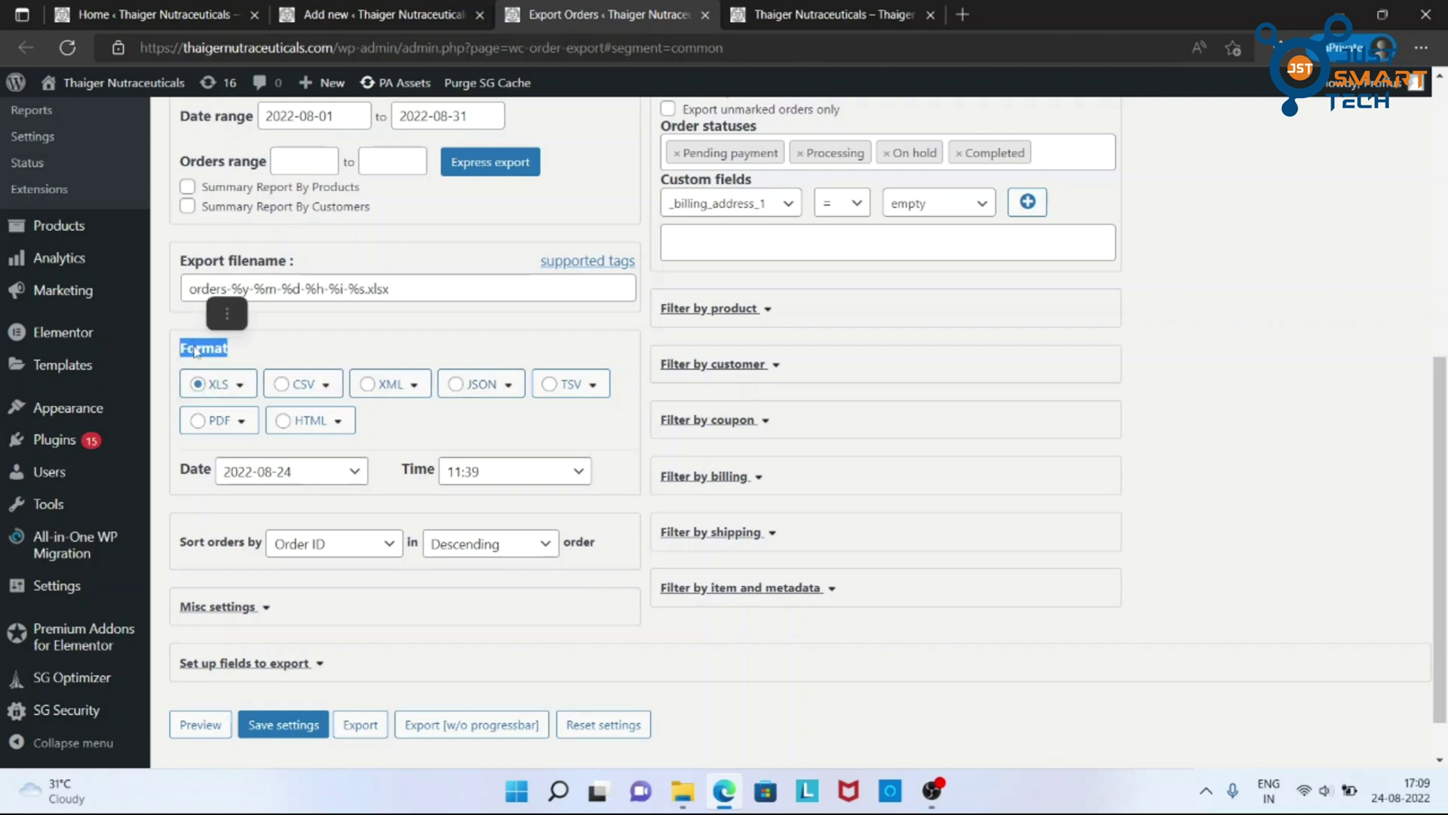
left_click(307, 354)
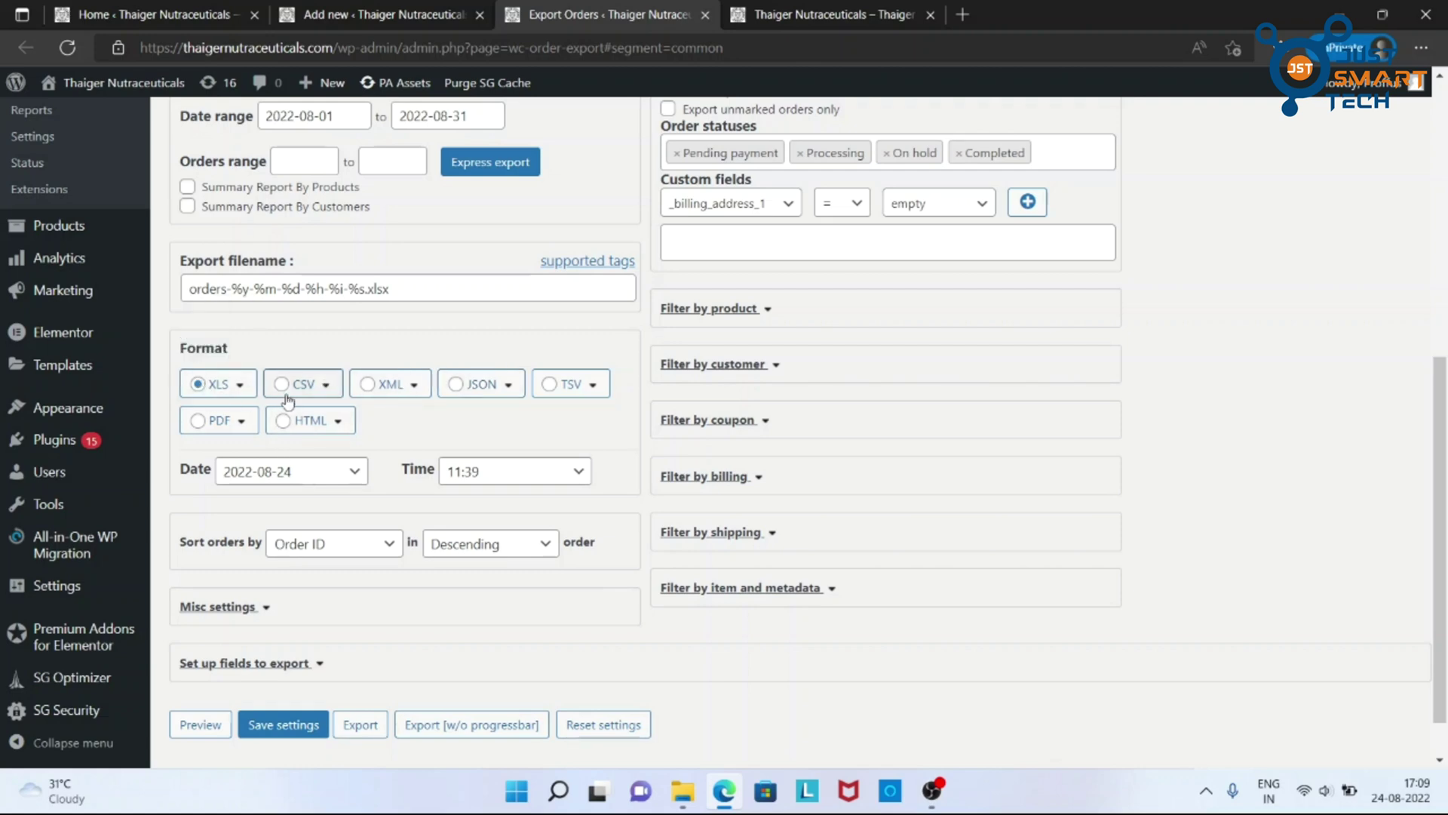
Switch the export format to CSV and expand its format options.
left_click(300, 385)
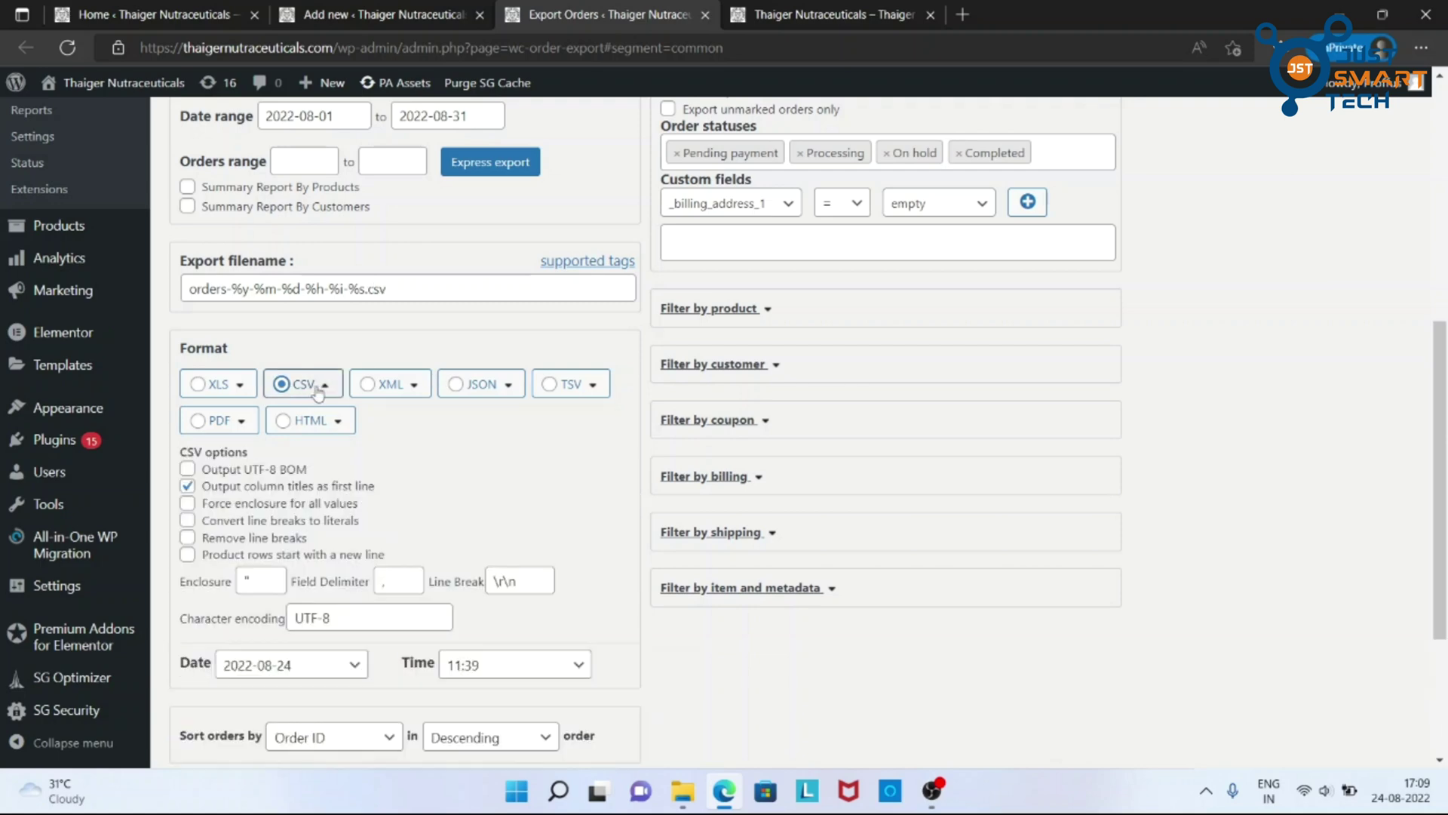
left_click(327, 387)
scroll(495, 492, "down", 3)
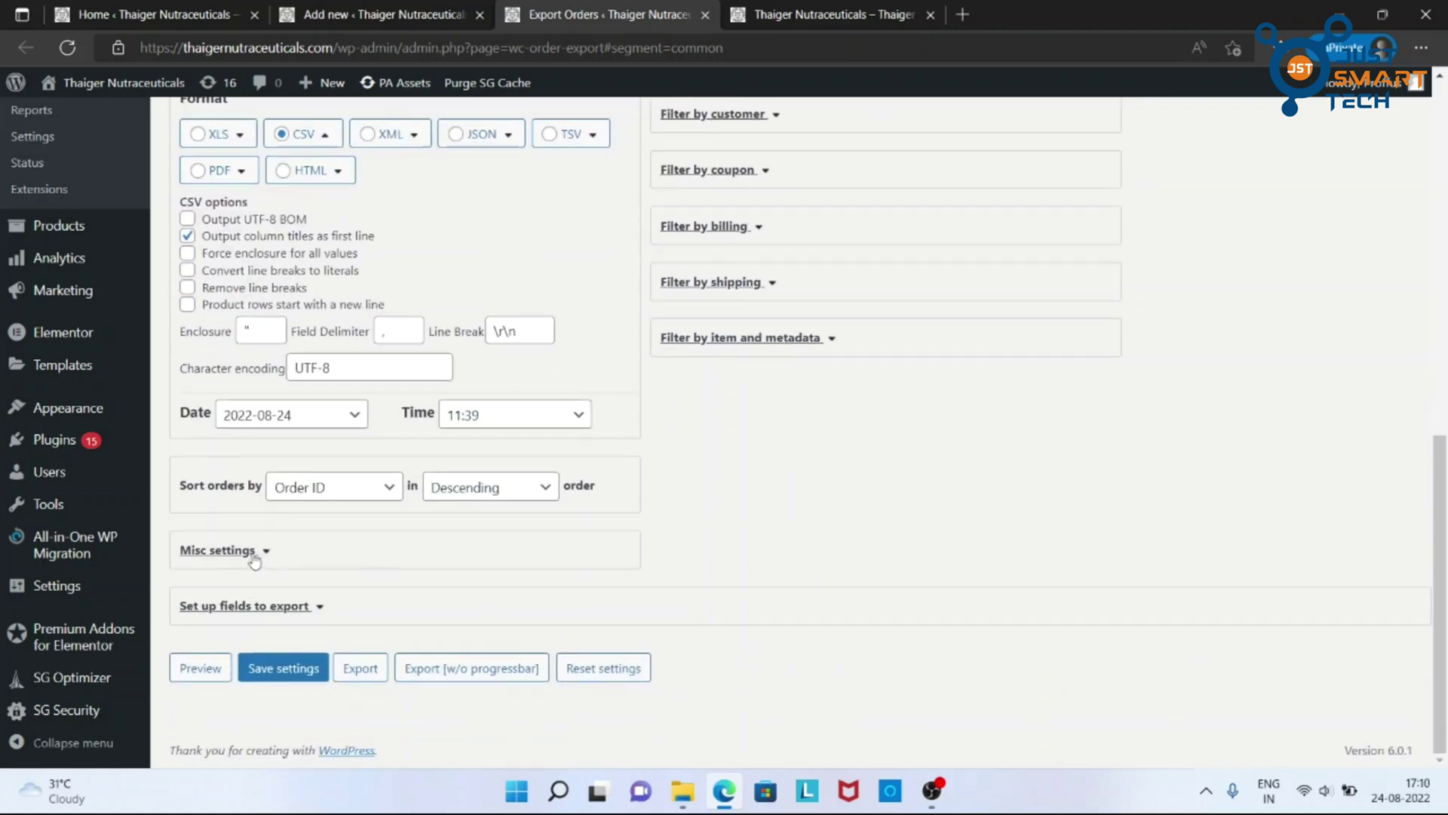
Review the Misc settings, then show the list of fields to export.
left_click(264, 553)
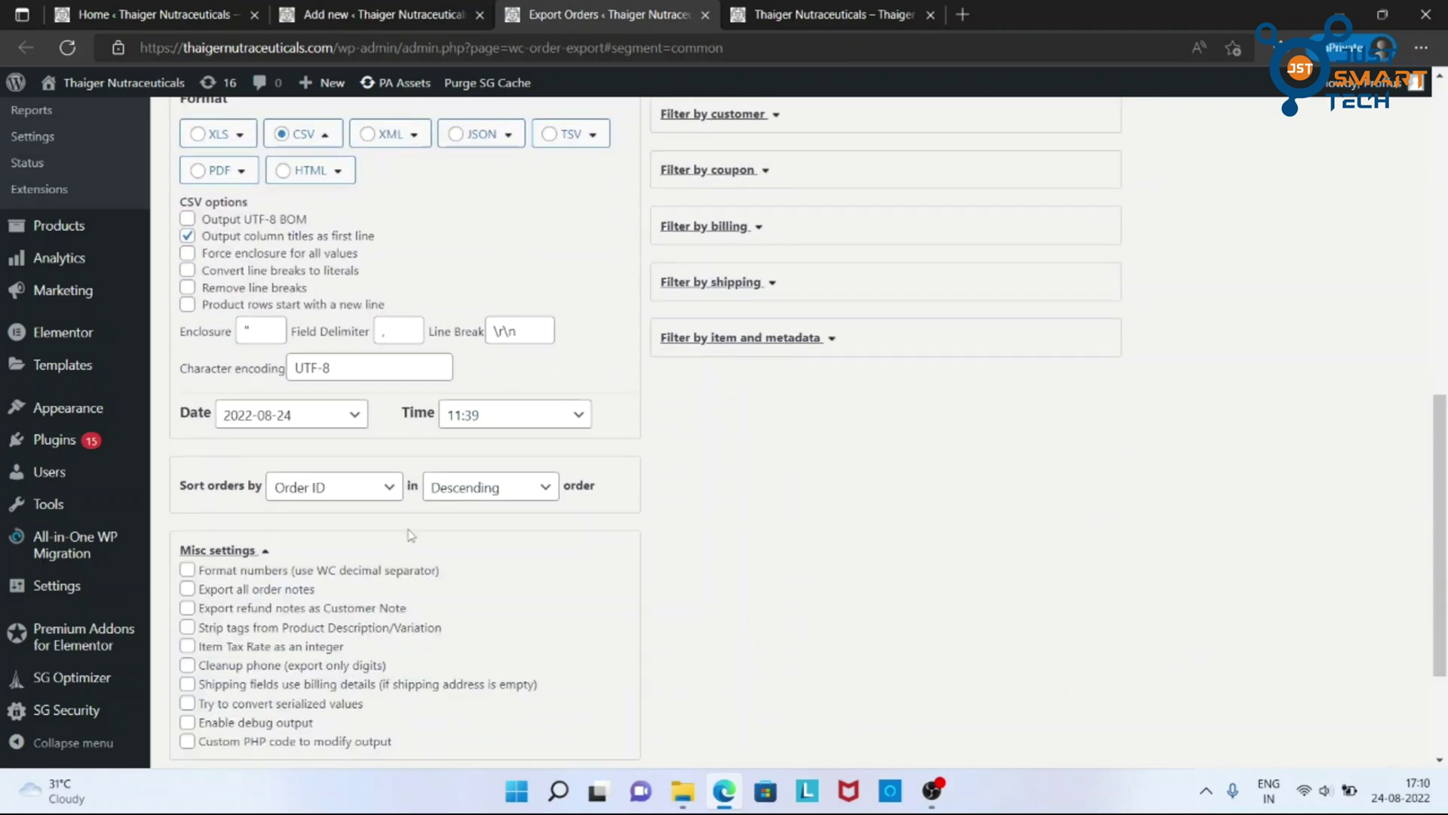
scroll(683, 571, "down", 2)
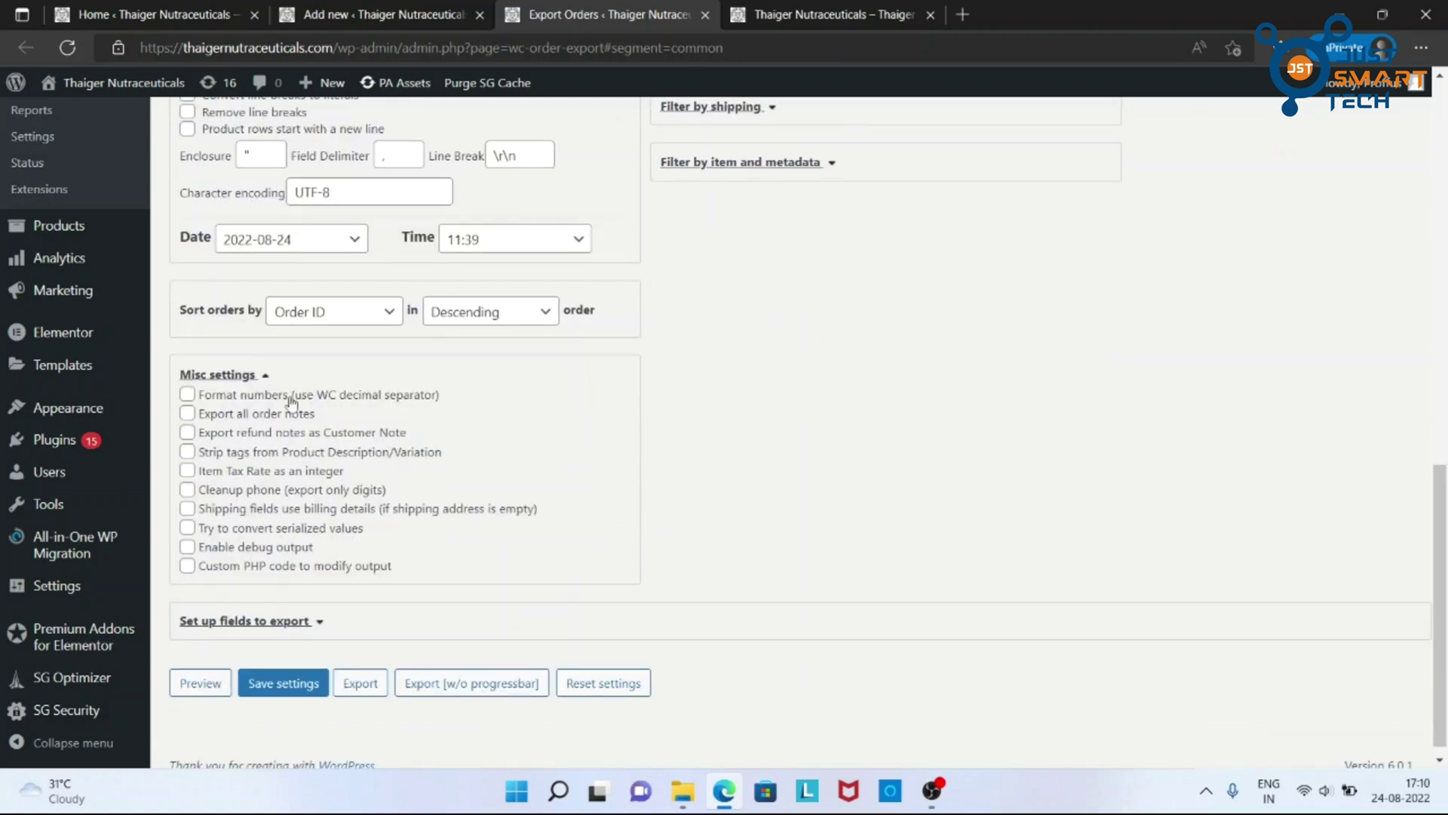
left_click(236, 377)
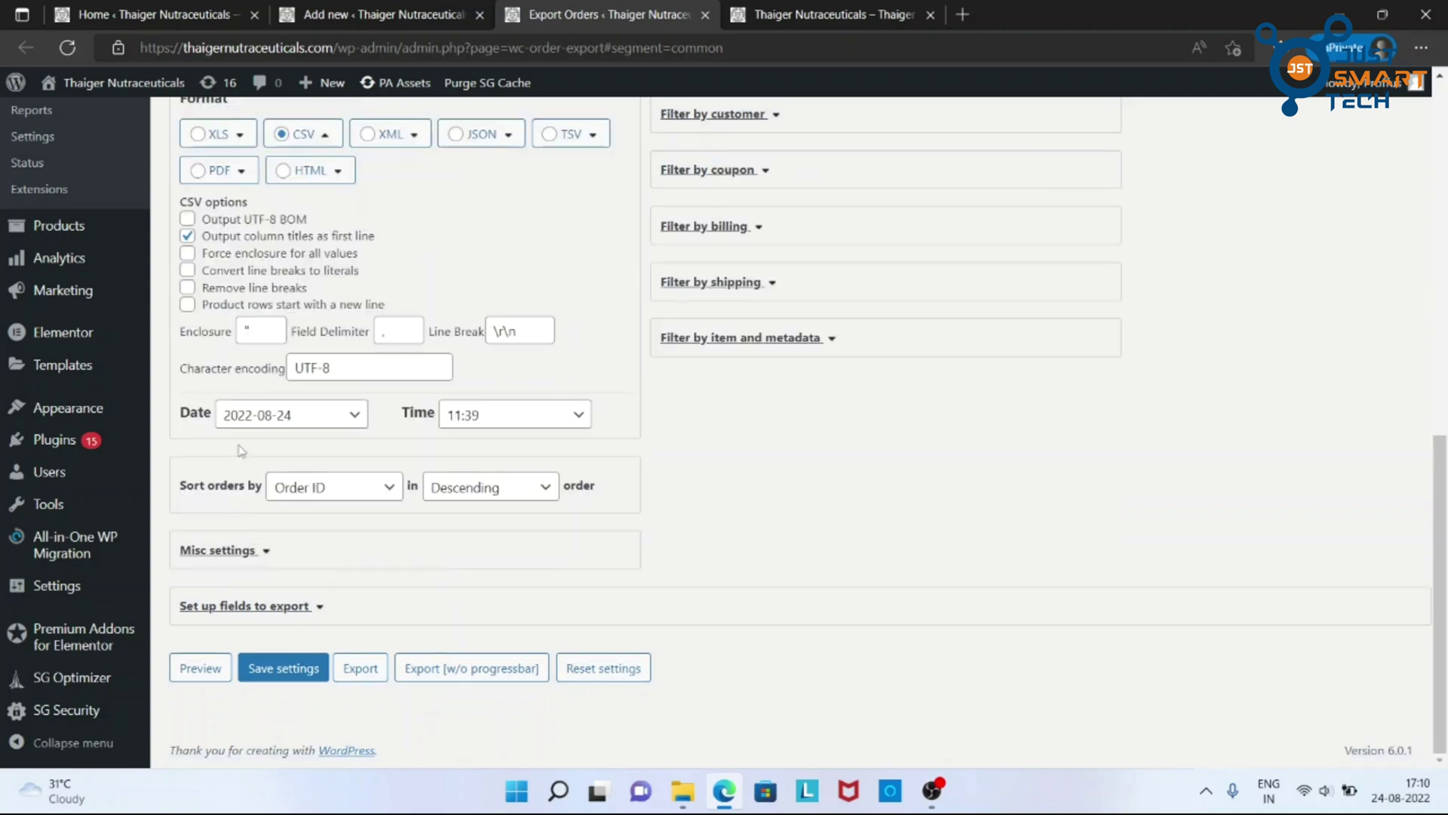
left_click(242, 609)
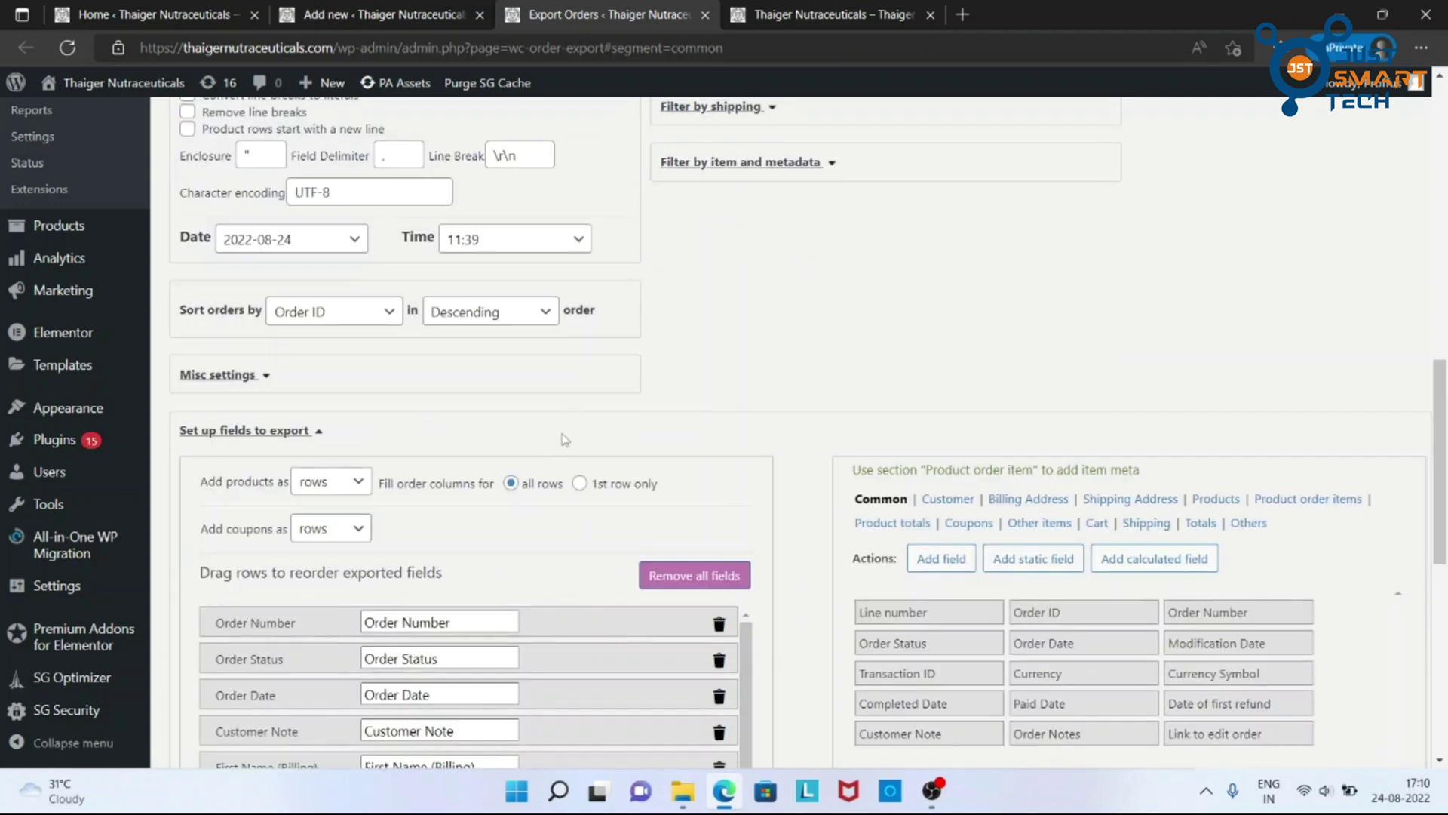
scroll(565, 439, "down", 5)
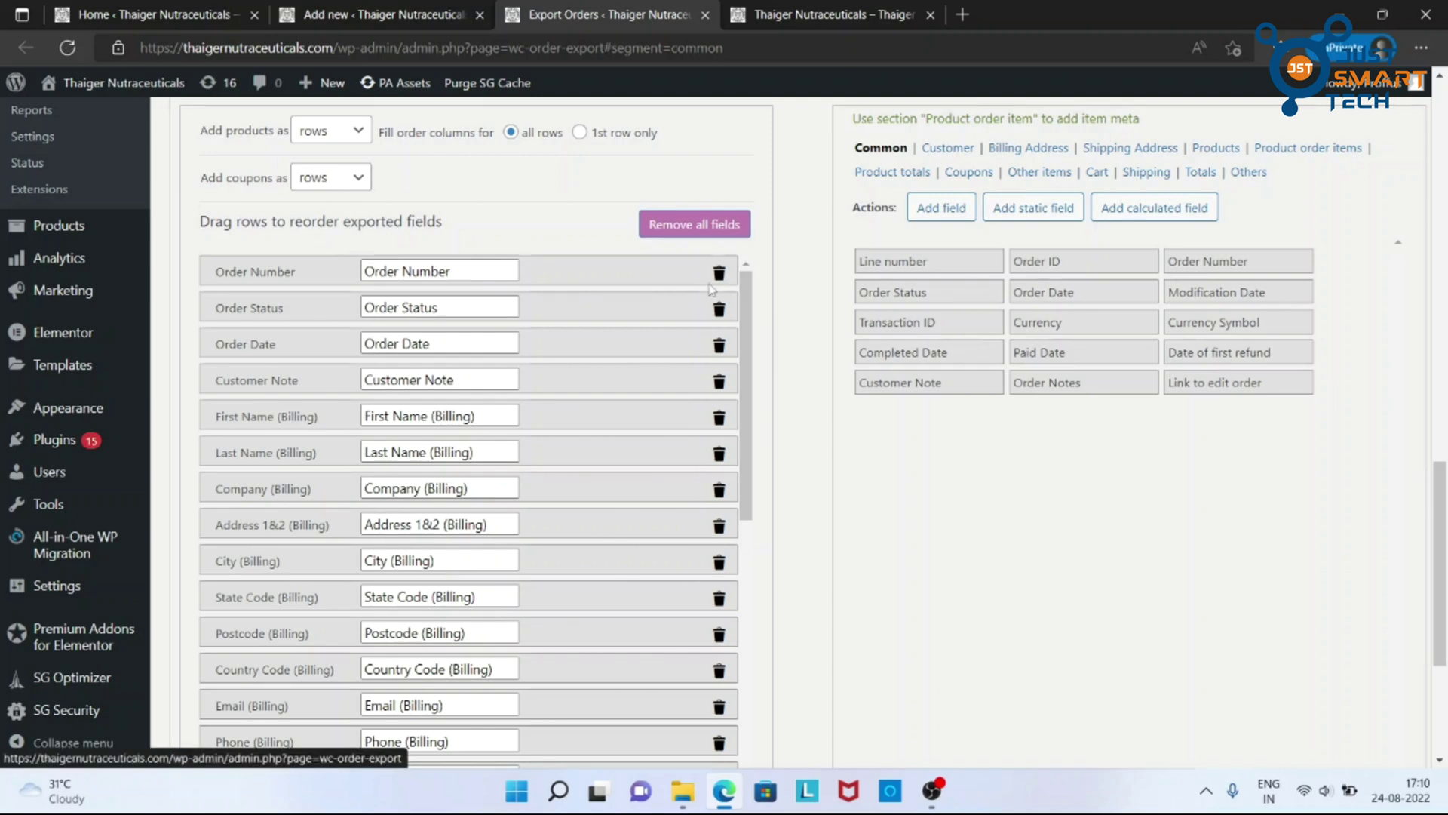
scroll(713, 283, "up", 2)
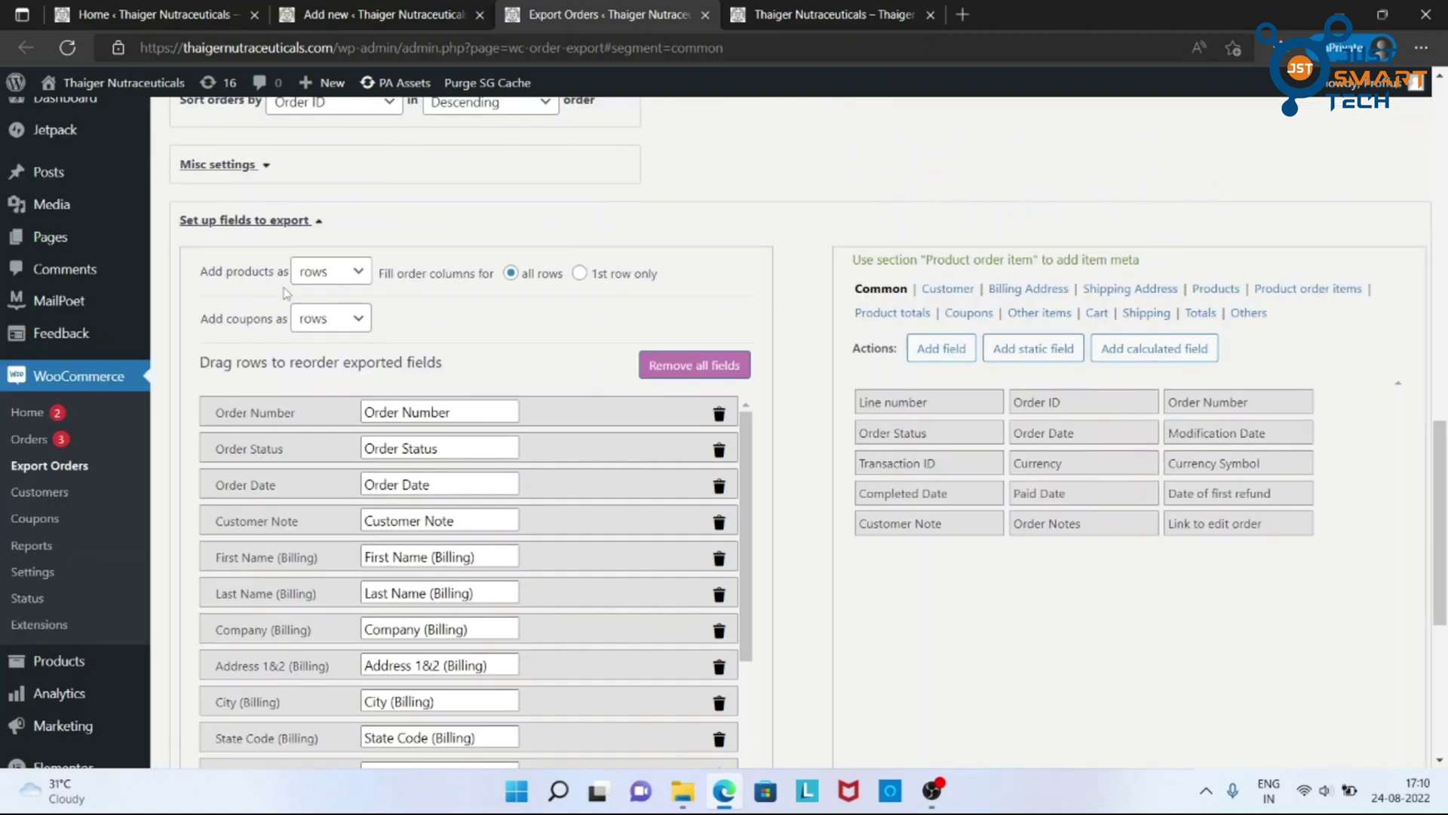
left_click(283, 221)
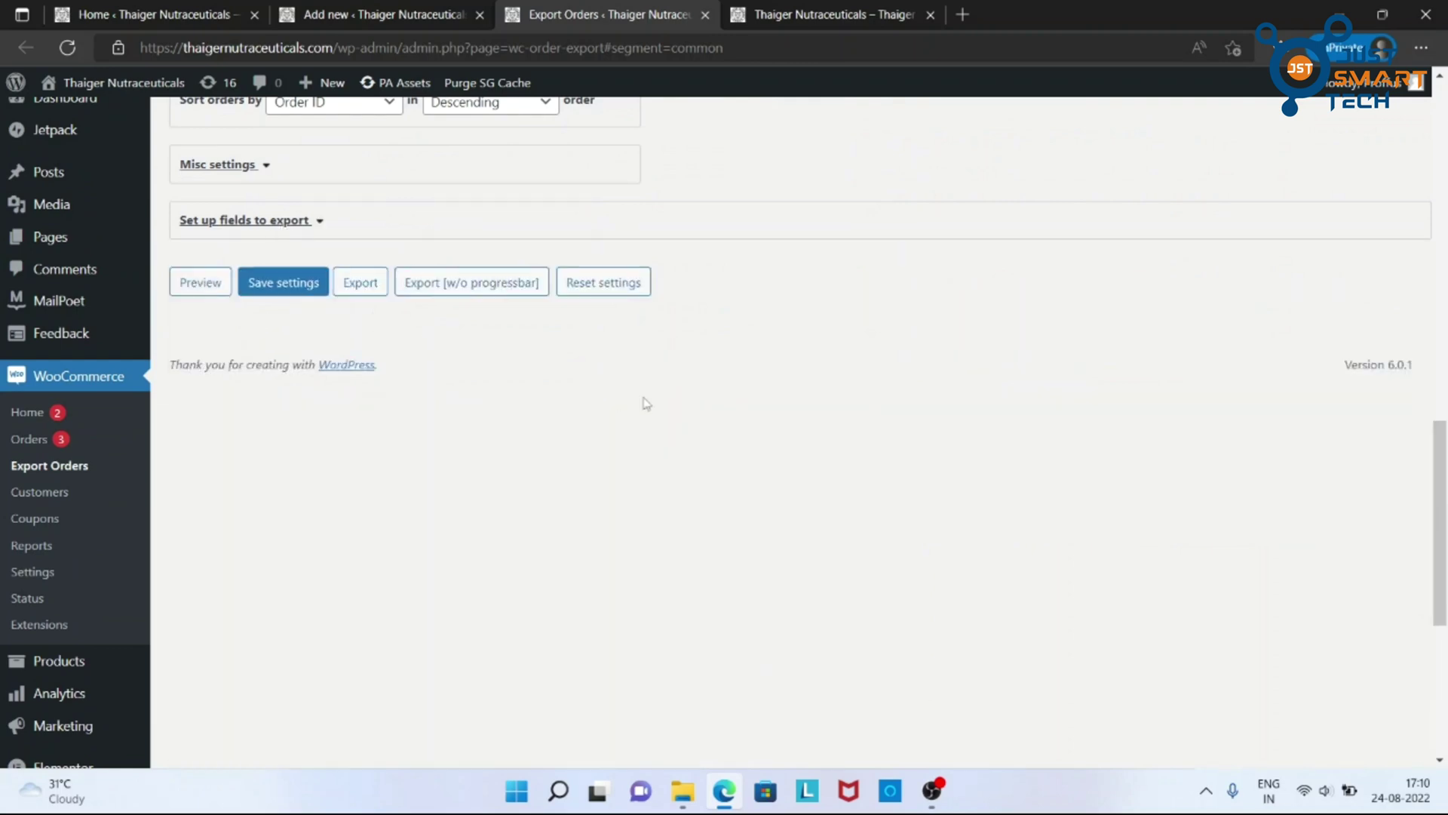
scroll(647, 403, "up", 10)
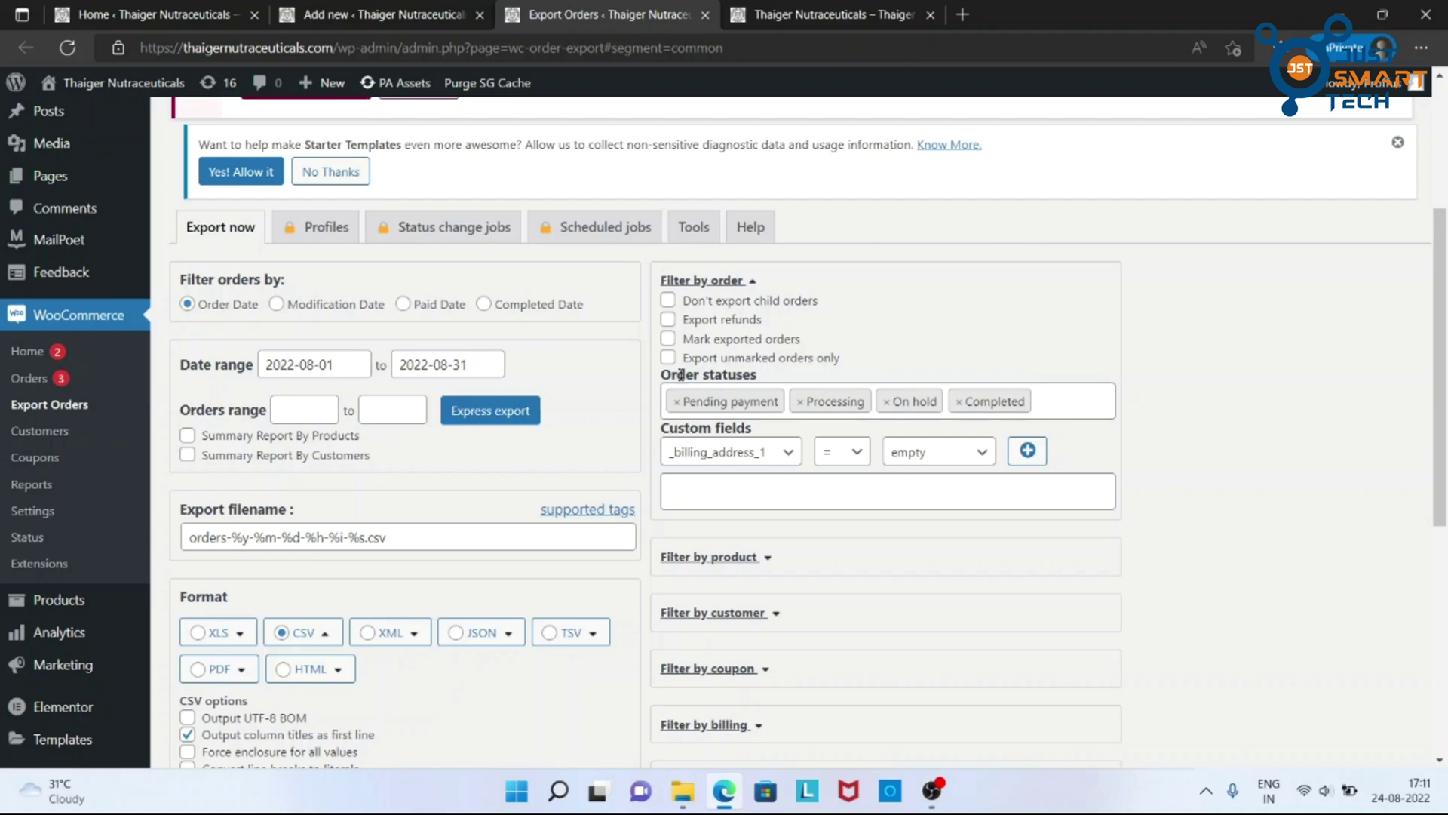
left_click_drag(678, 375, 774, 381)
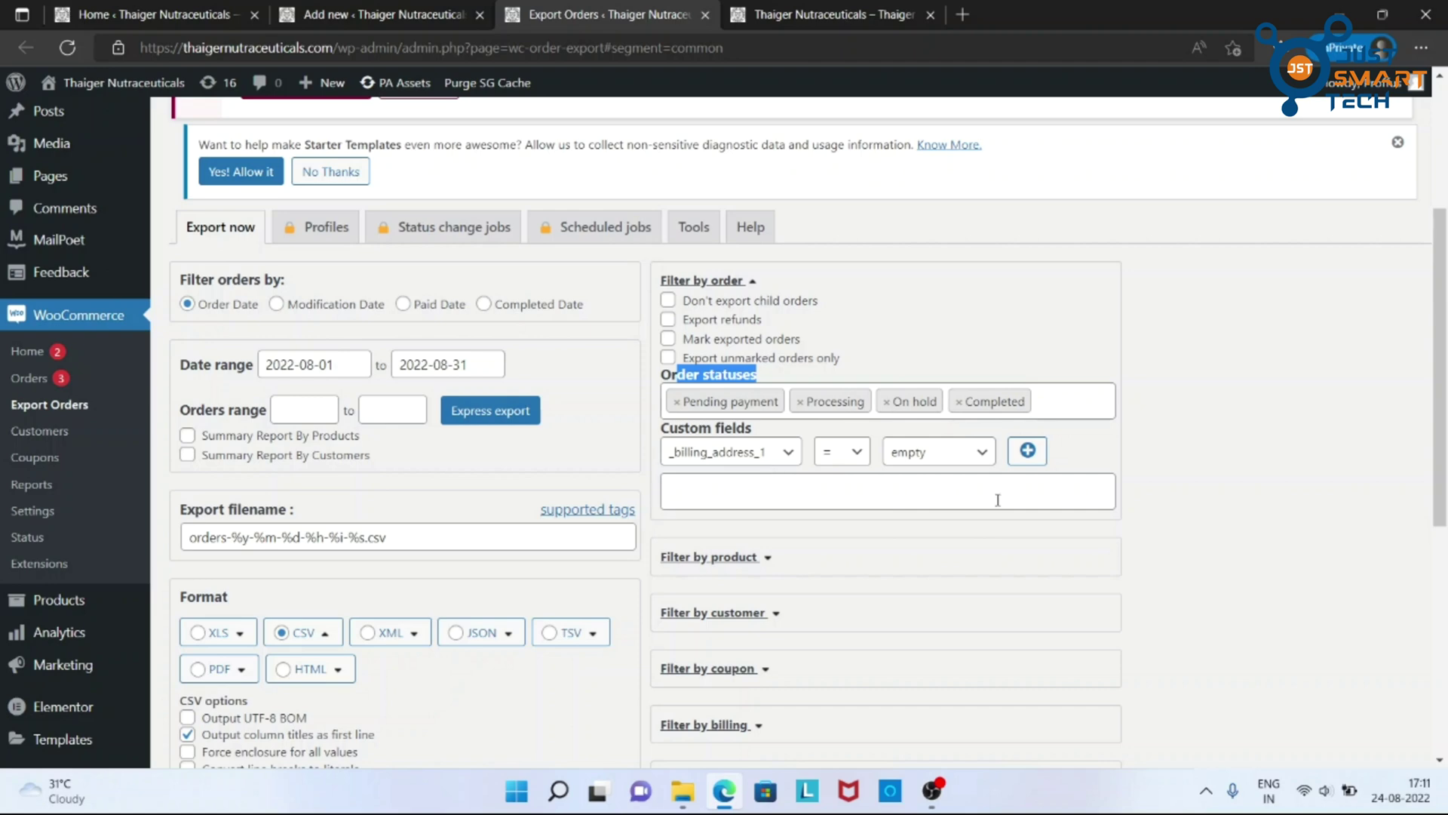
left_click(1232, 506)
scroll(1232, 506, "down", 3)
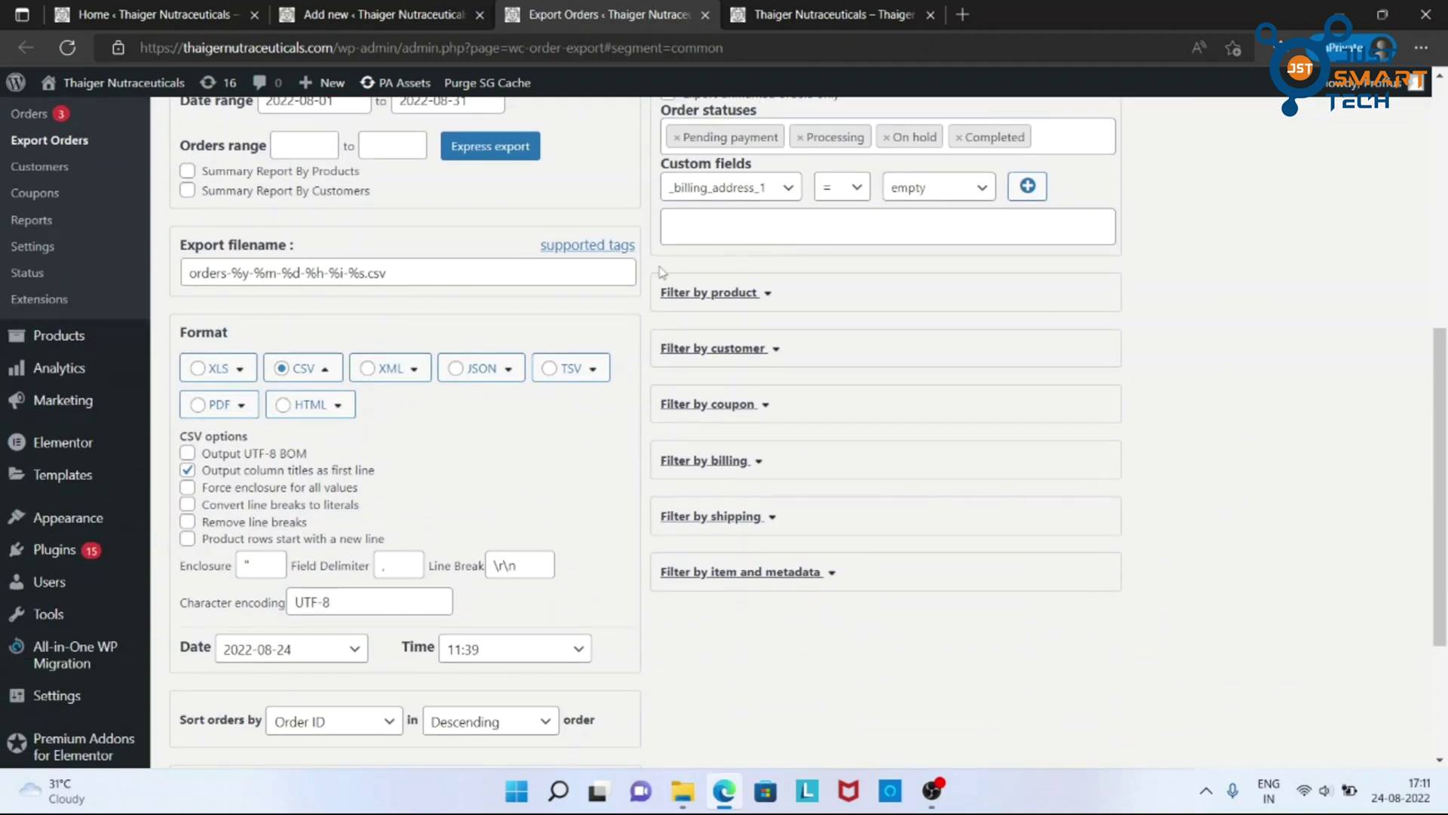
left_click_drag(661, 270, 963, 610)
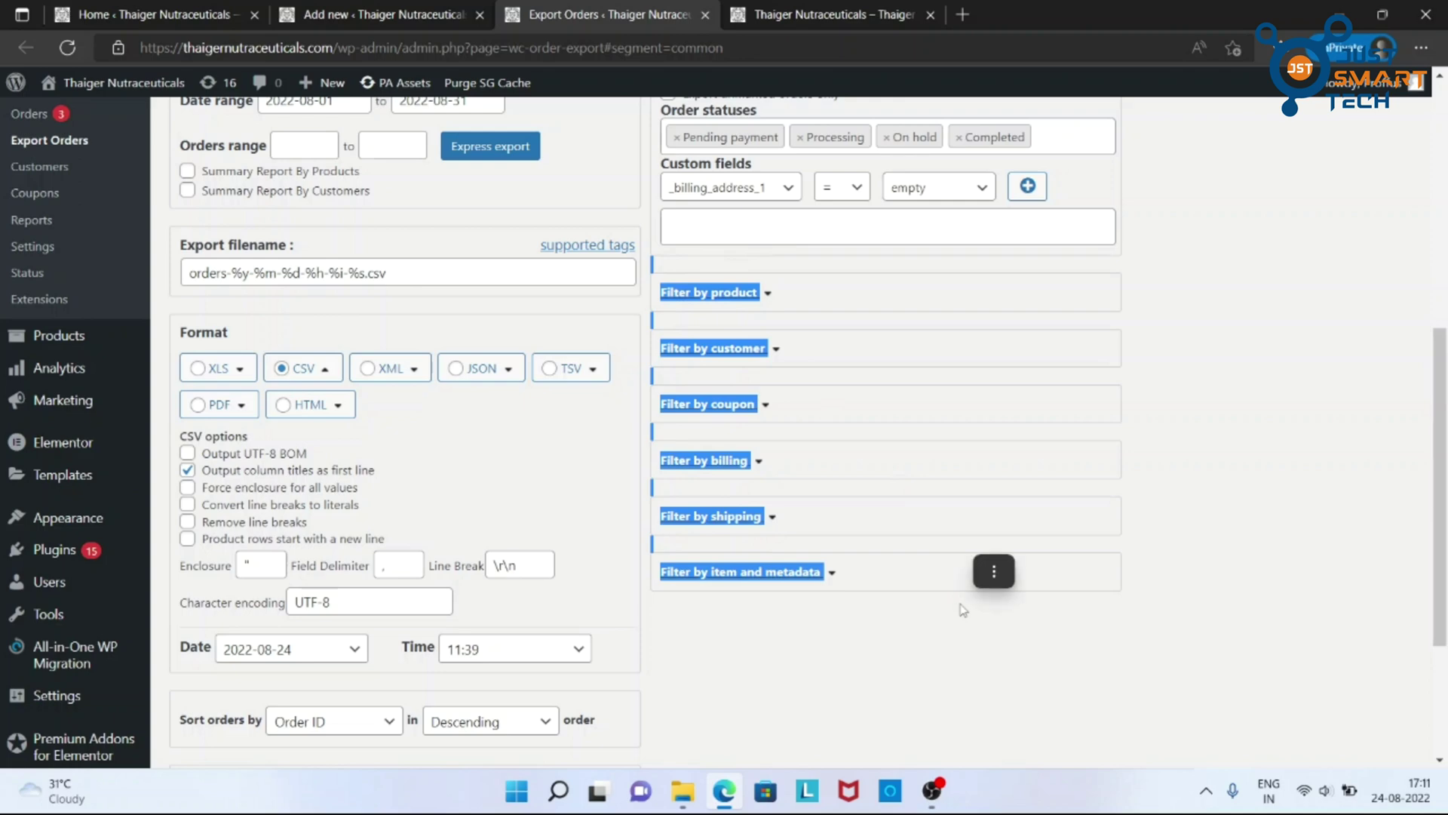
left_click(963, 609)
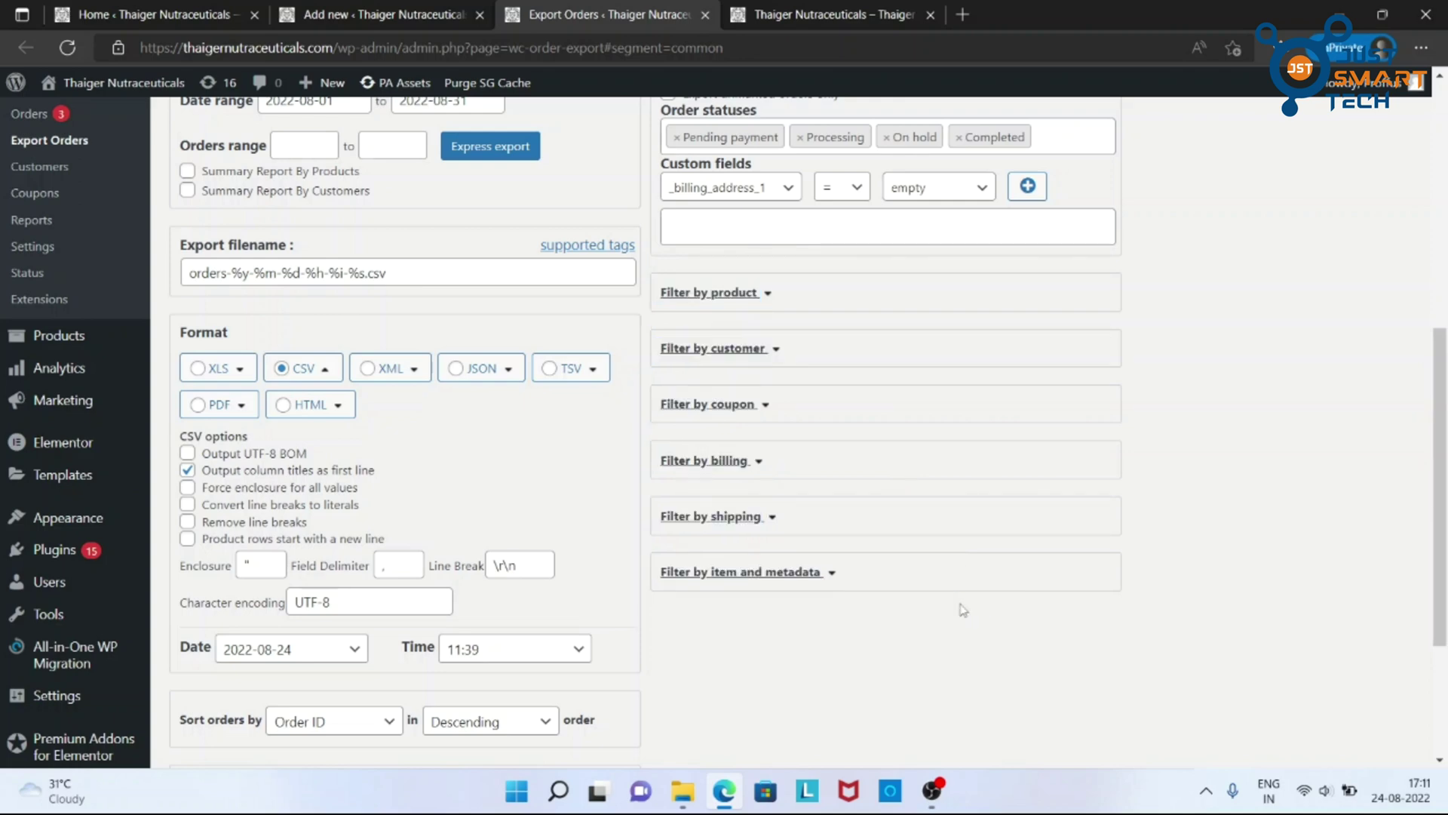
scroll(964, 610, "down", 3)
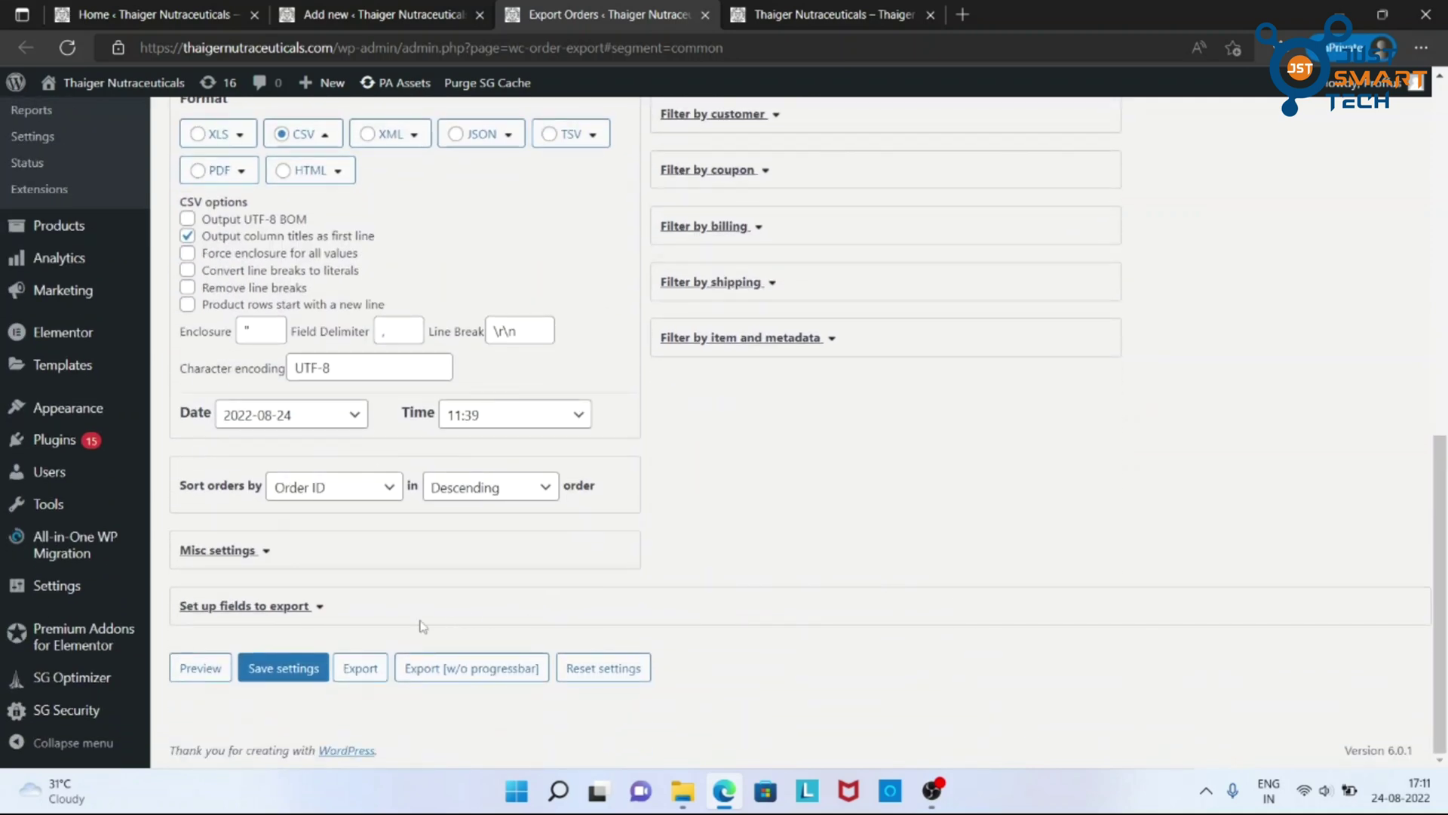
Preview the 3 August orders and scroll across the table's billing columns.
left_click(199, 671)
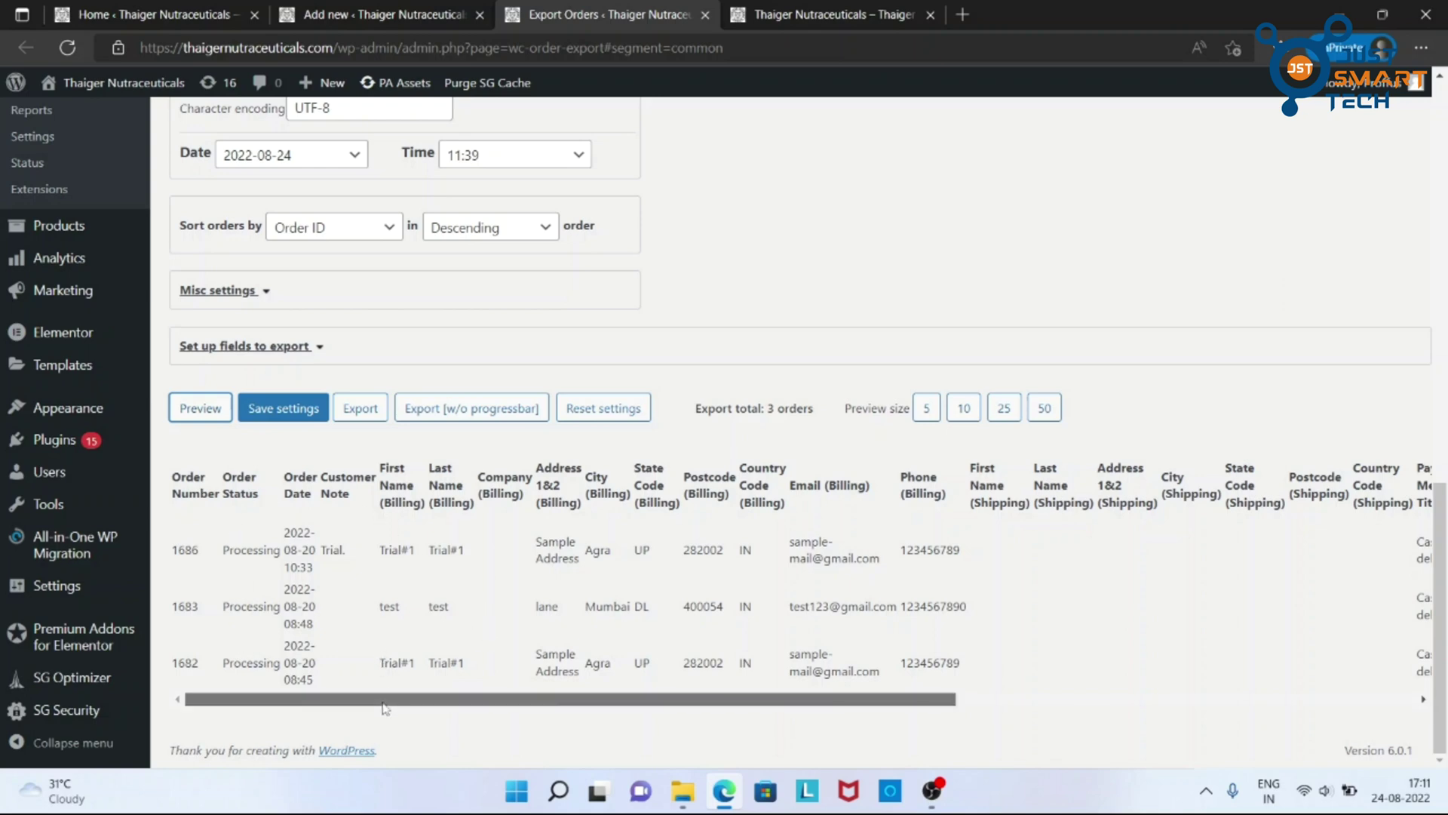
mouse_move(395, 699)
left_mouse_down()
mouse_move(868, 719)
mouse_move(404, 687)
left_mouse_up()
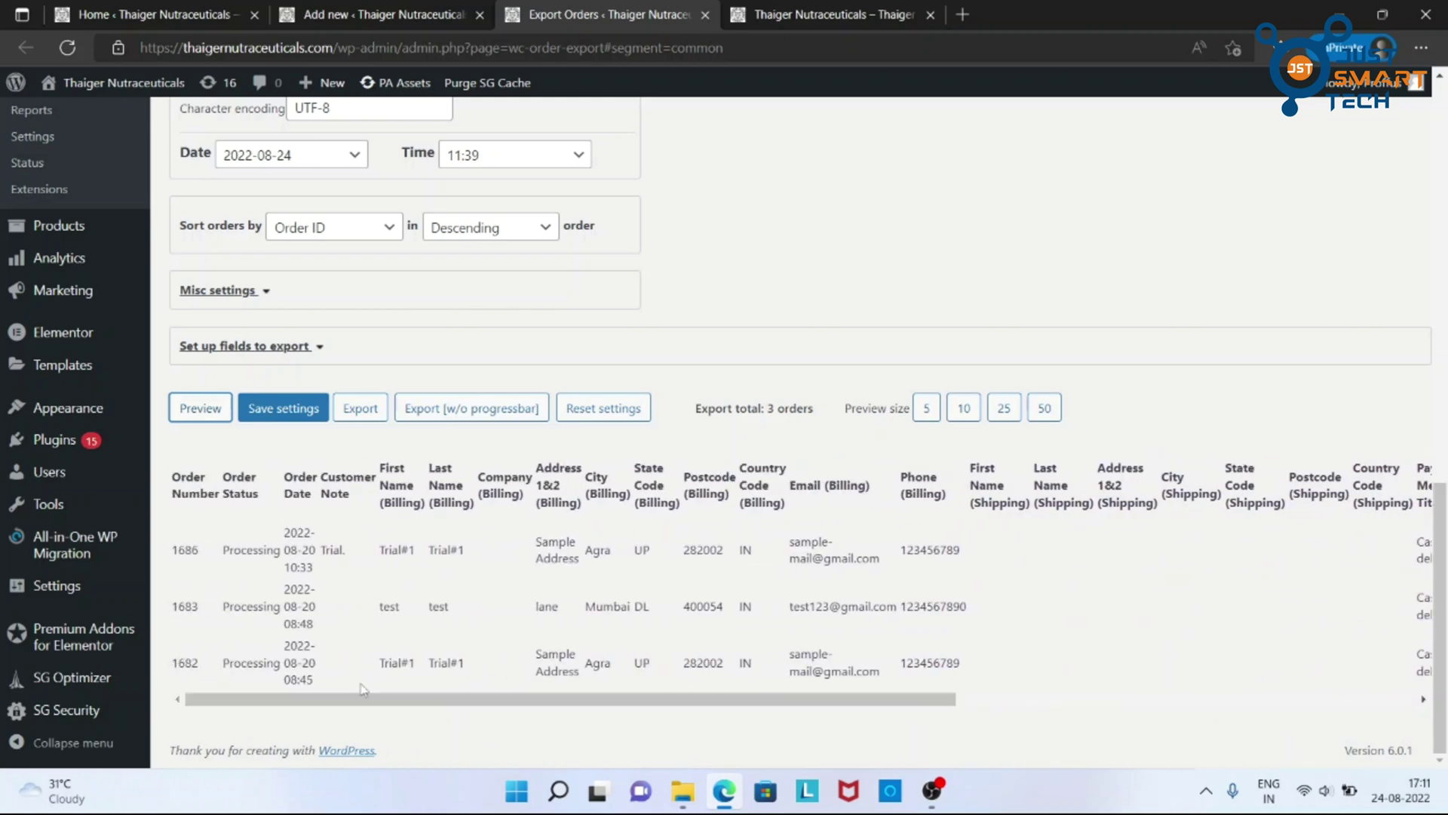
left_click(353, 411)
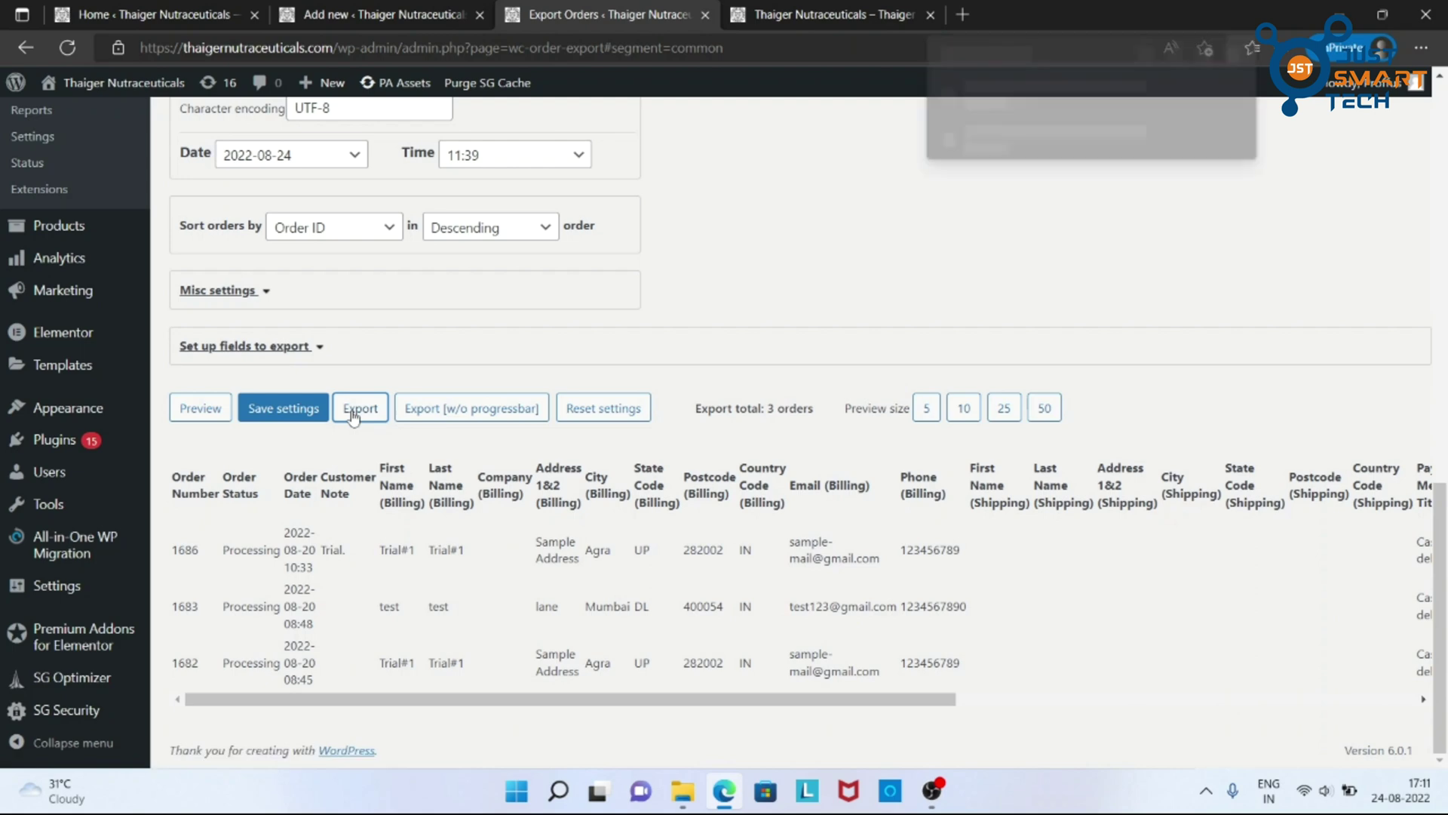
left_click(1165, 155)
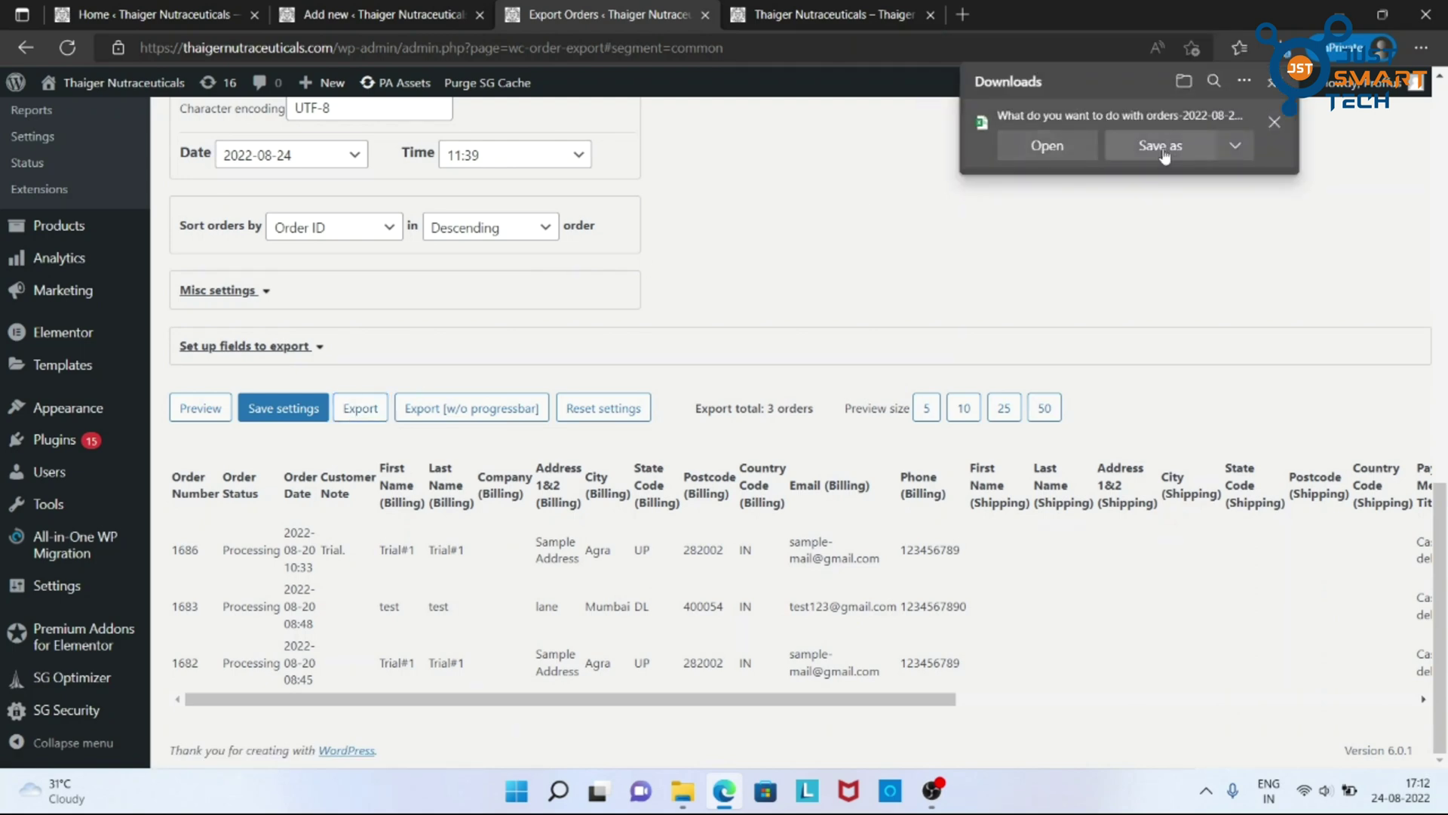
key("Return")
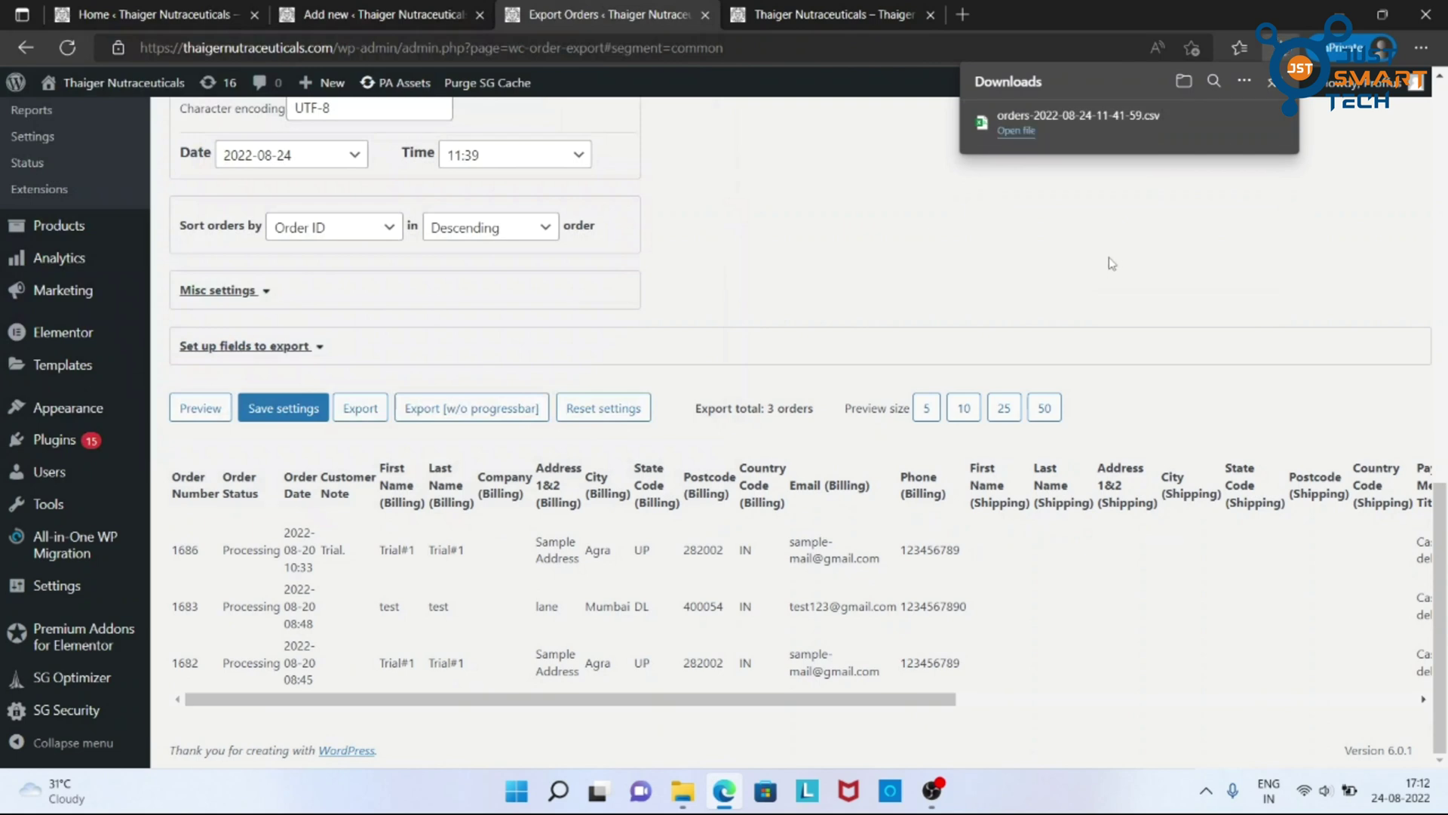
left_click(1028, 132)
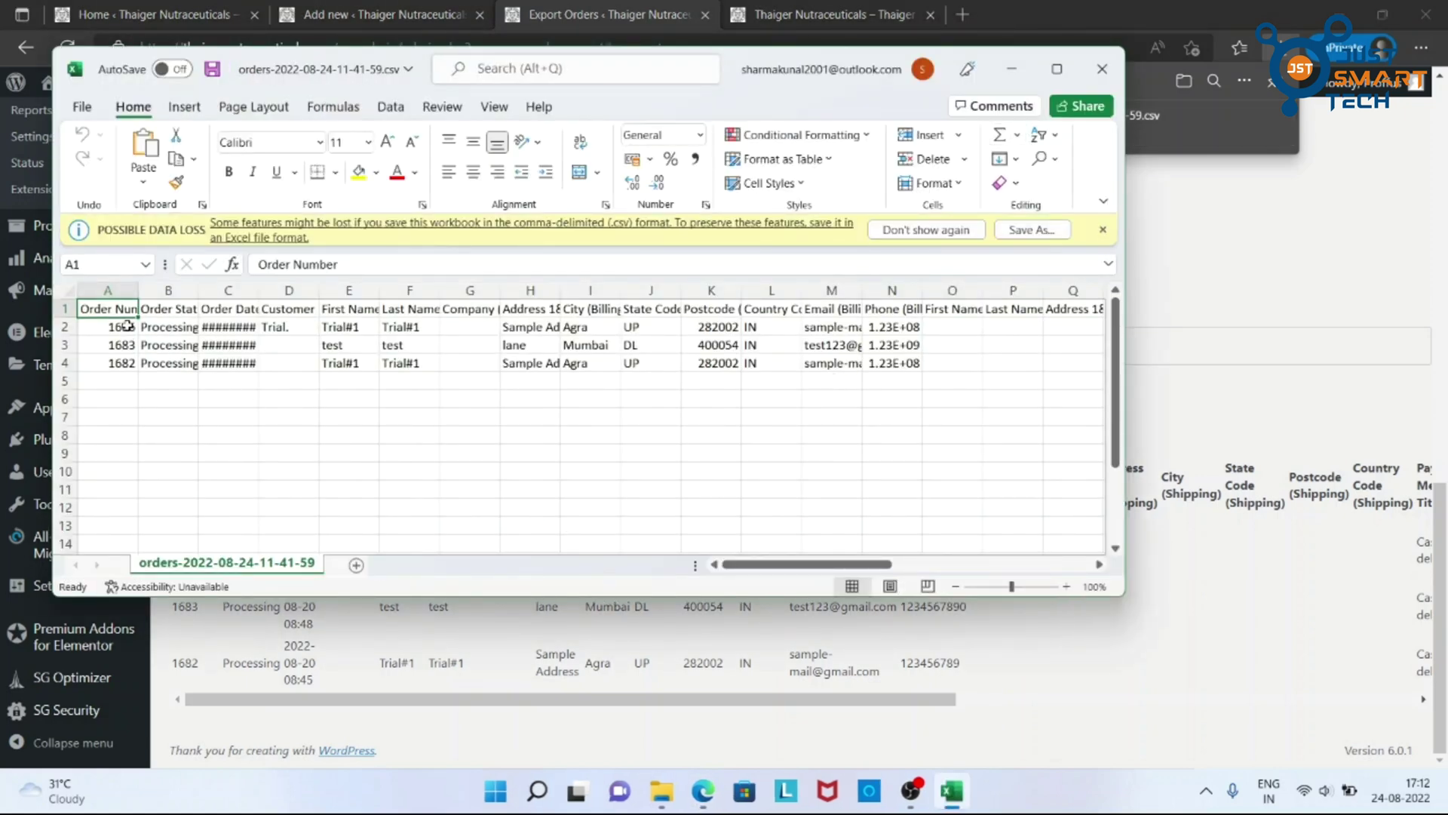
key("shift+Down")
key("shift+Down")
key("shift+Down")
key("shift+Right")
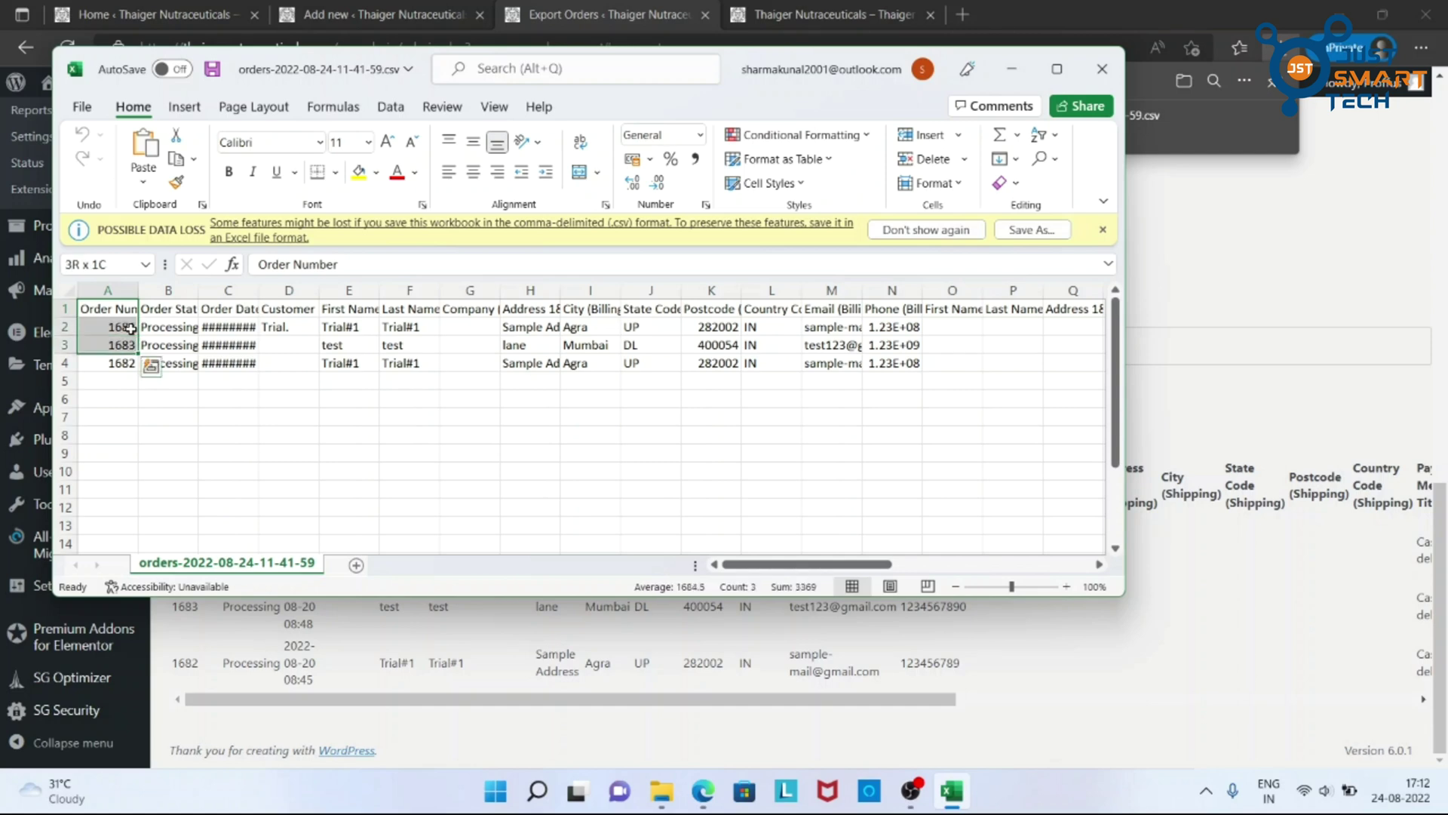
key("shift+Right")
key("shift+Right")
key("shift+Right")
key("shift+Right")
key("shift+Right")
key("shift+Right")
key("shift+Right")
key("shift+Right")
key("shift+Right")
key("shift+Right")
key("shift+Right")
key("shift+Right")
key("shift+Right")
key("shift+Right")
key("shift+Right")
key("shift+Right")
key("shift+Right")
key("shift+Right")
key("shift+Right")
key("shift+Right")
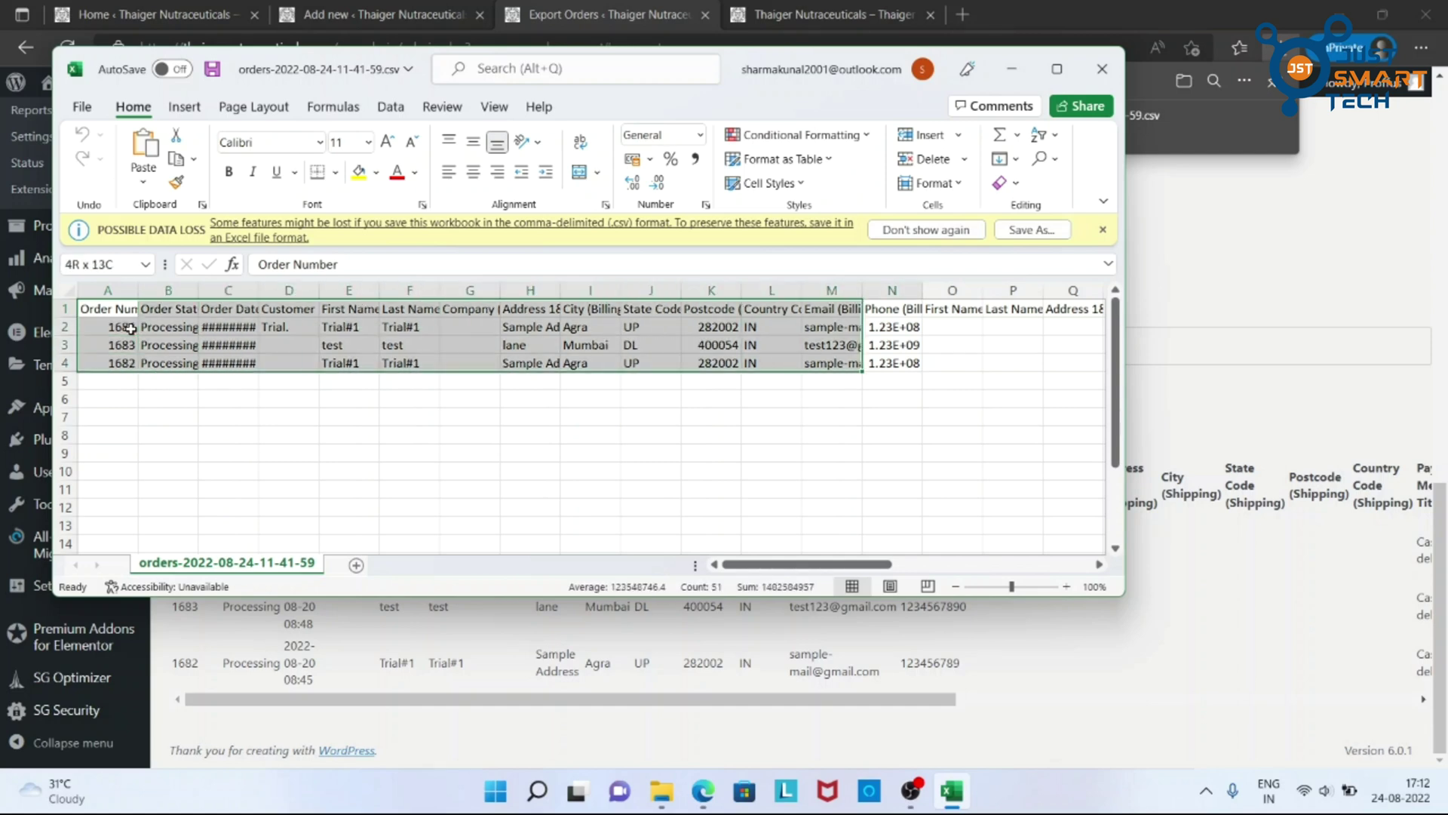
key("ctrl+Home")
left_click(300, 462)
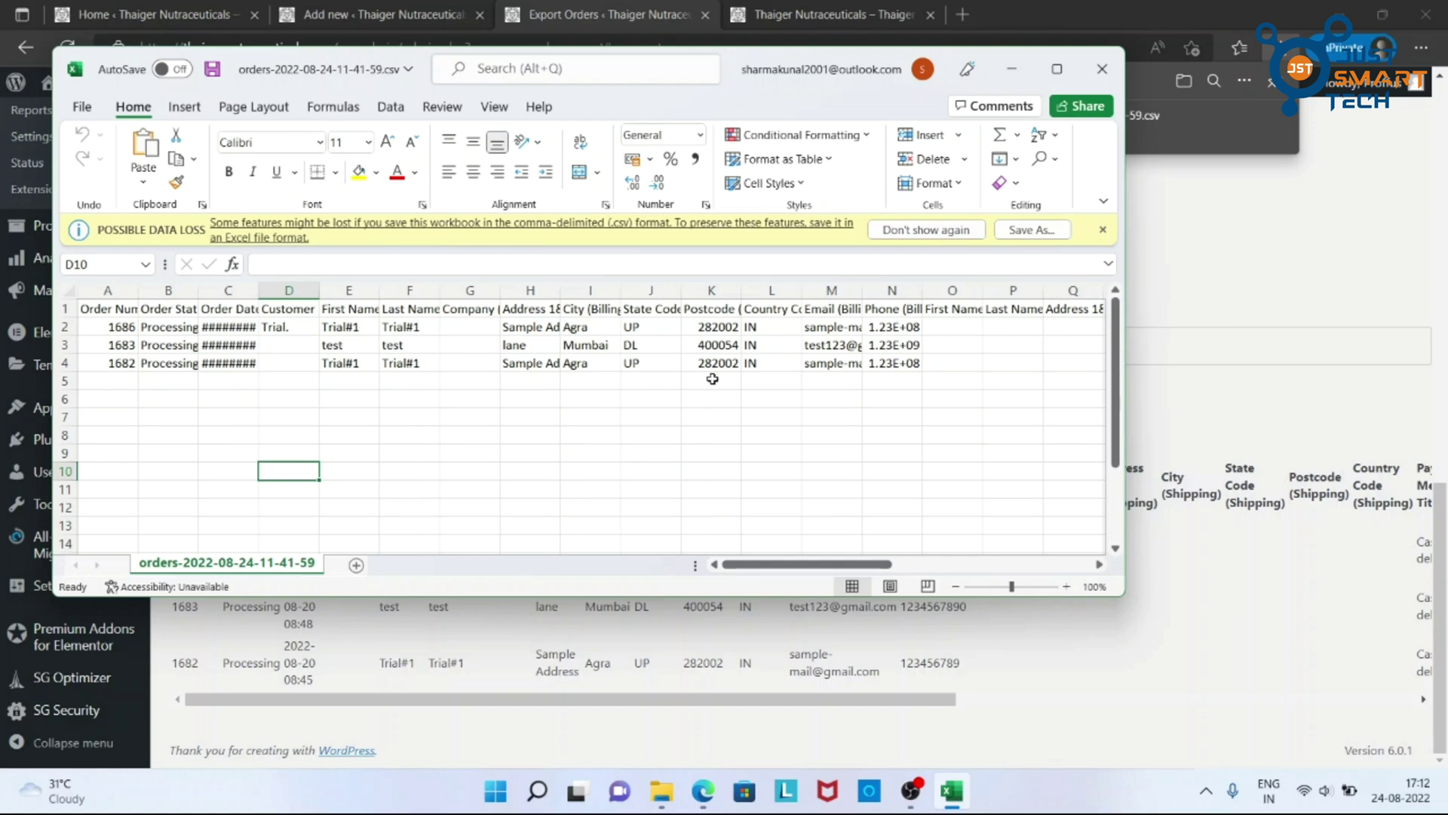
left_click(1102, 69)
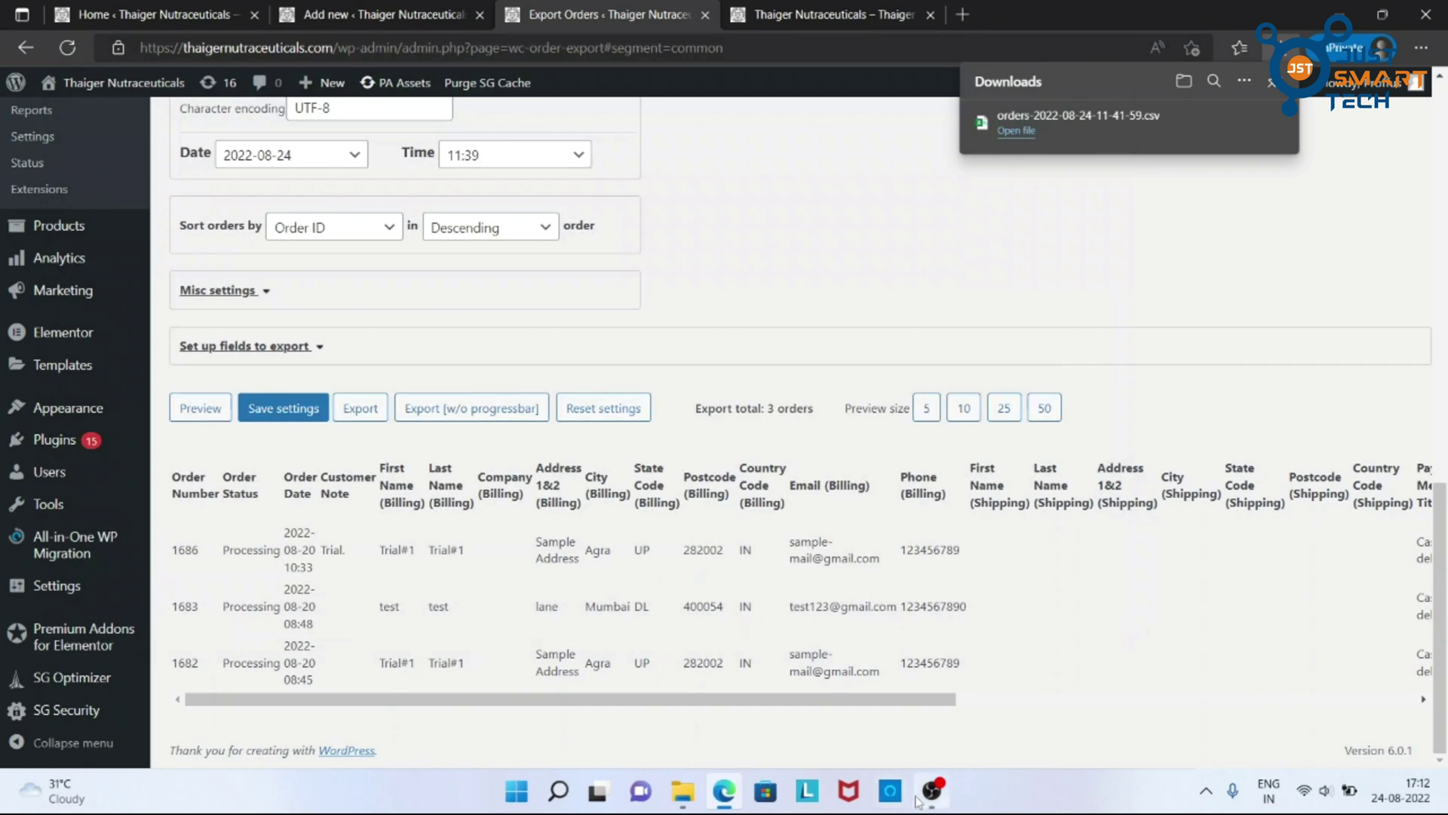